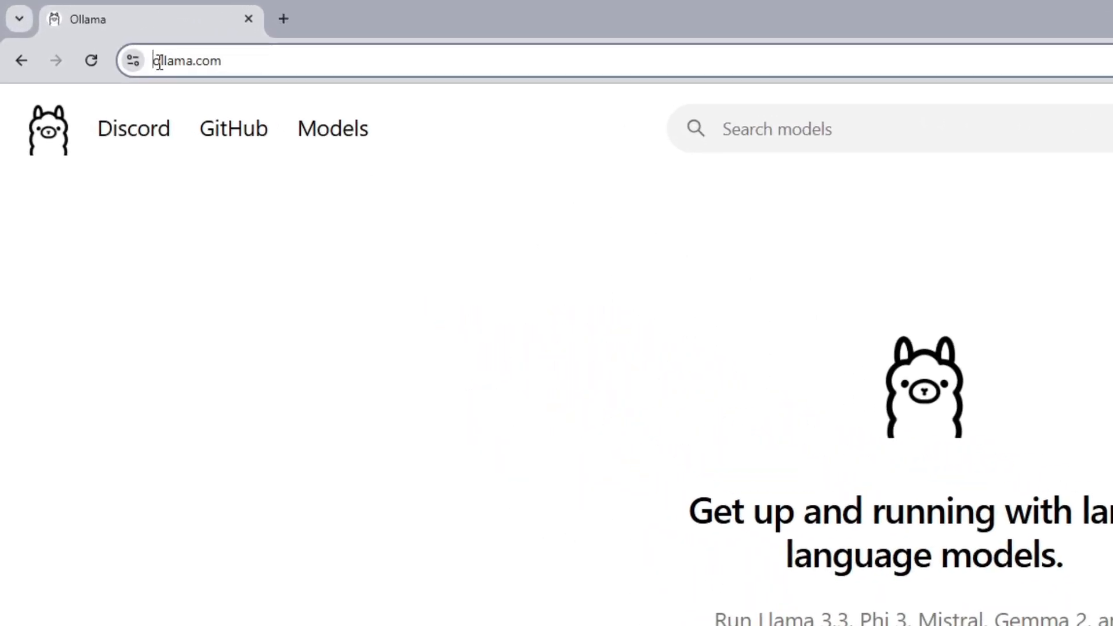
Open the Ollama download page and choose the Windows version.
{"action": "left_click", "coordinate": [158, 62]}
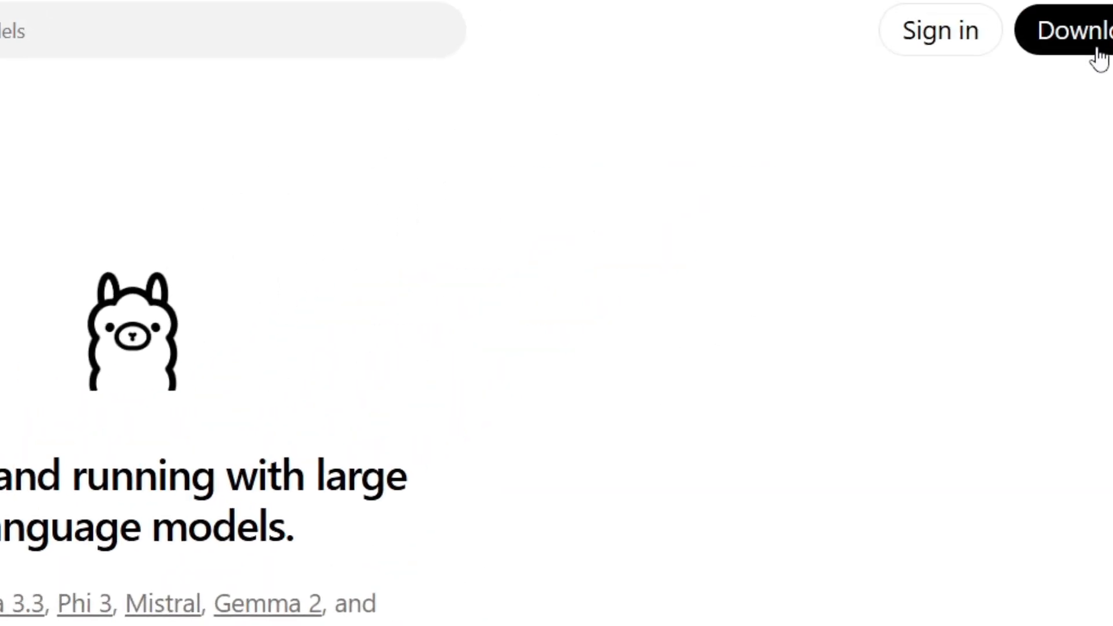
{"action": "left_click", "coordinate": [1097, 51]}
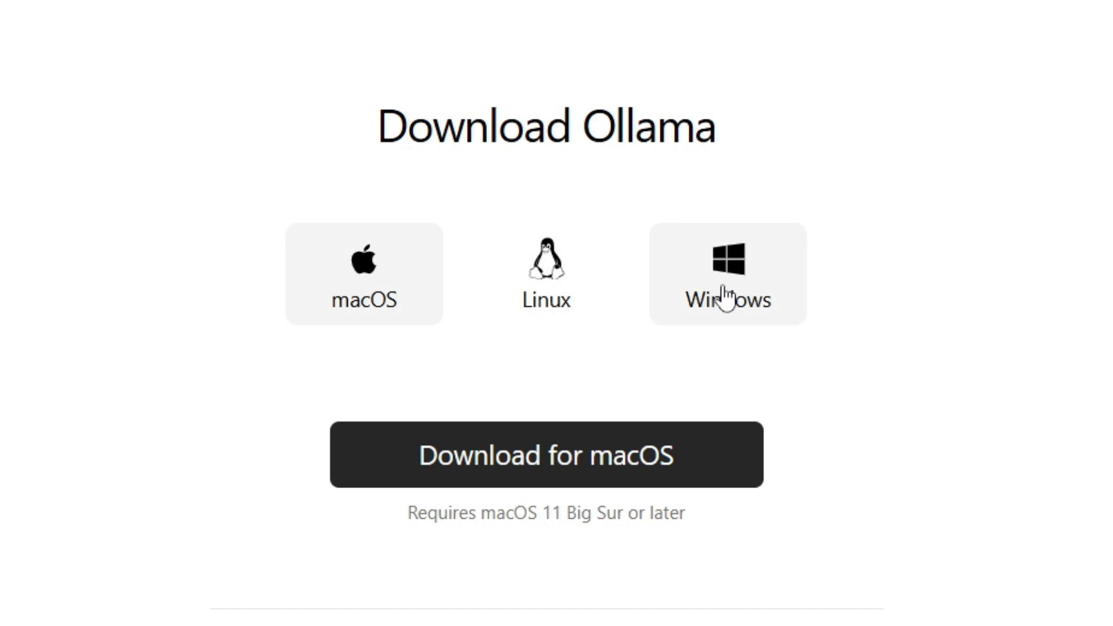
{"action": "left_click", "coordinate": [740, 322]}
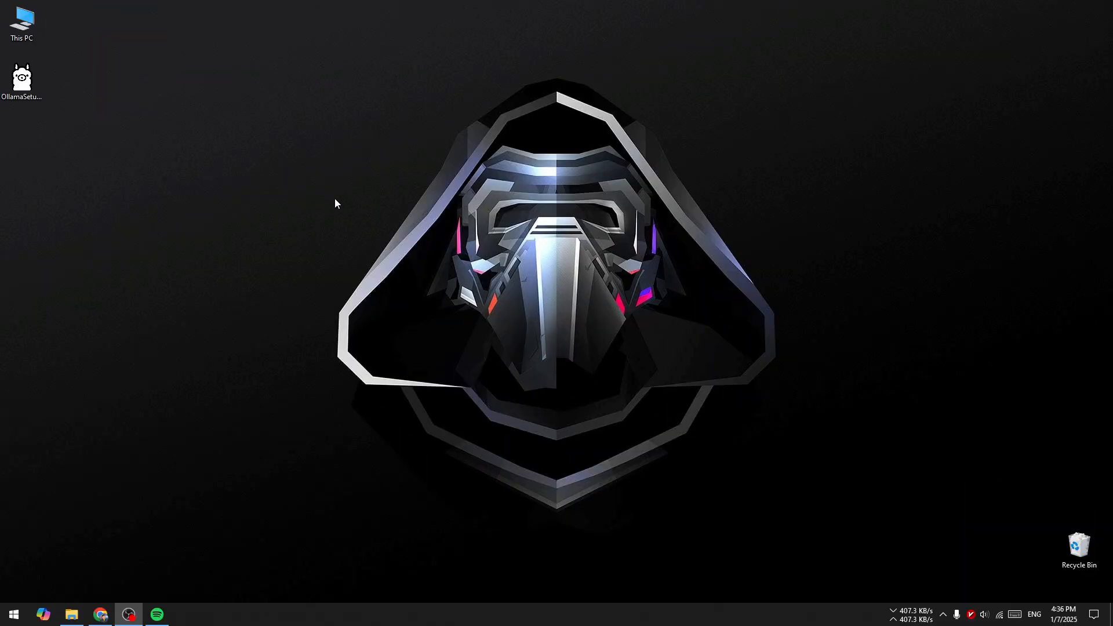
Move the OllamaSetup.exe icon toward the middle of the desktop and launch the installer.
{"action": "left_click", "coordinate": [21, 93]}
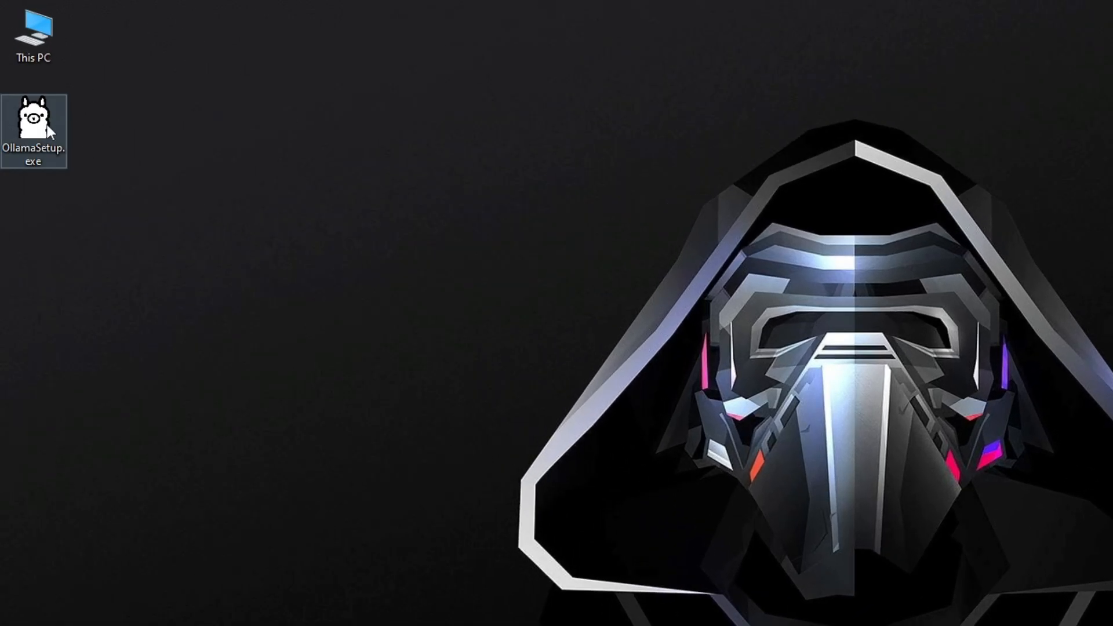
{"action": "left_click_drag", "start_coordinate": [30, 81], "coordinate": [238, 198]}
{"action": "left_click_drag", "start_coordinate": [365, 306], "coordinate": [365, 308]}
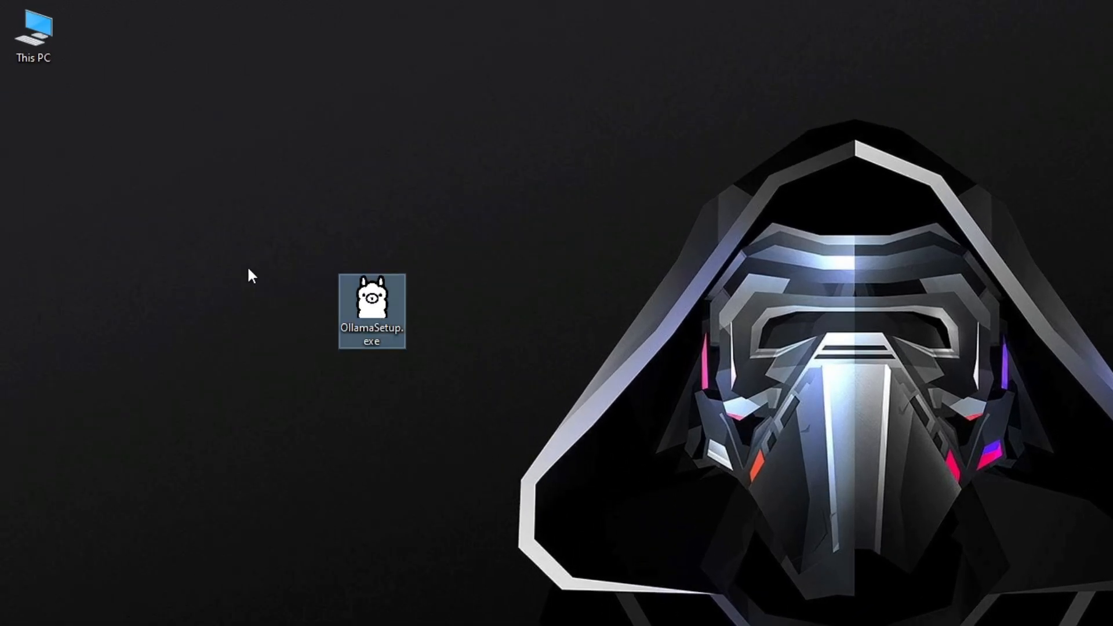
{"action": "double_click", "coordinate": [381, 296]}
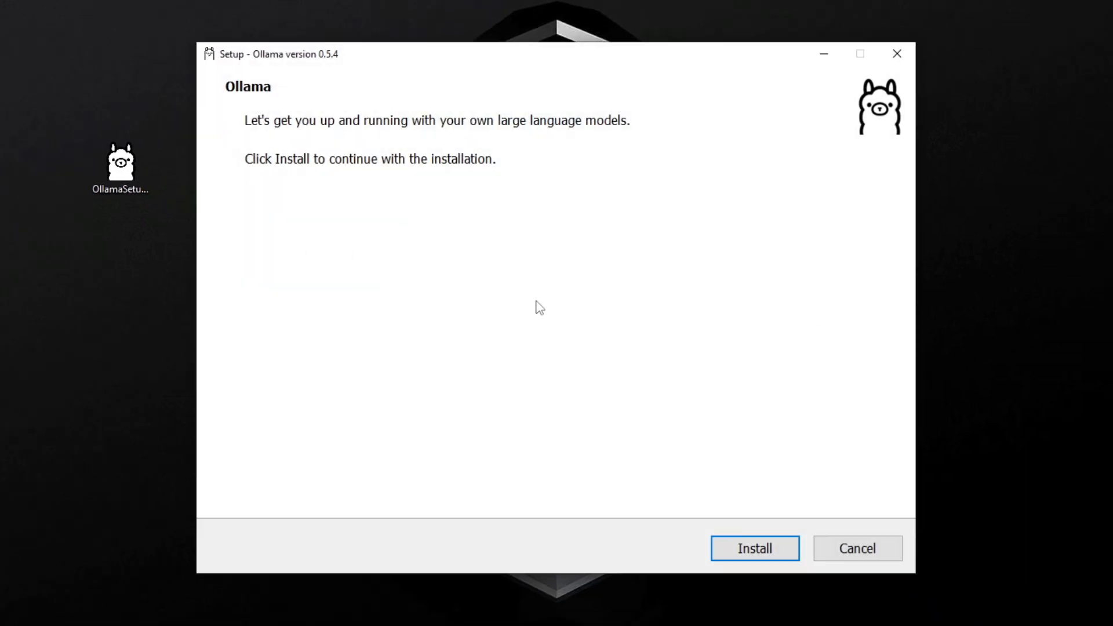
Start the Ollama installation, check the running Ollama background app's options, and continue setup with applications closed automatically.
{"action": "left_click", "coordinate": [765, 543]}
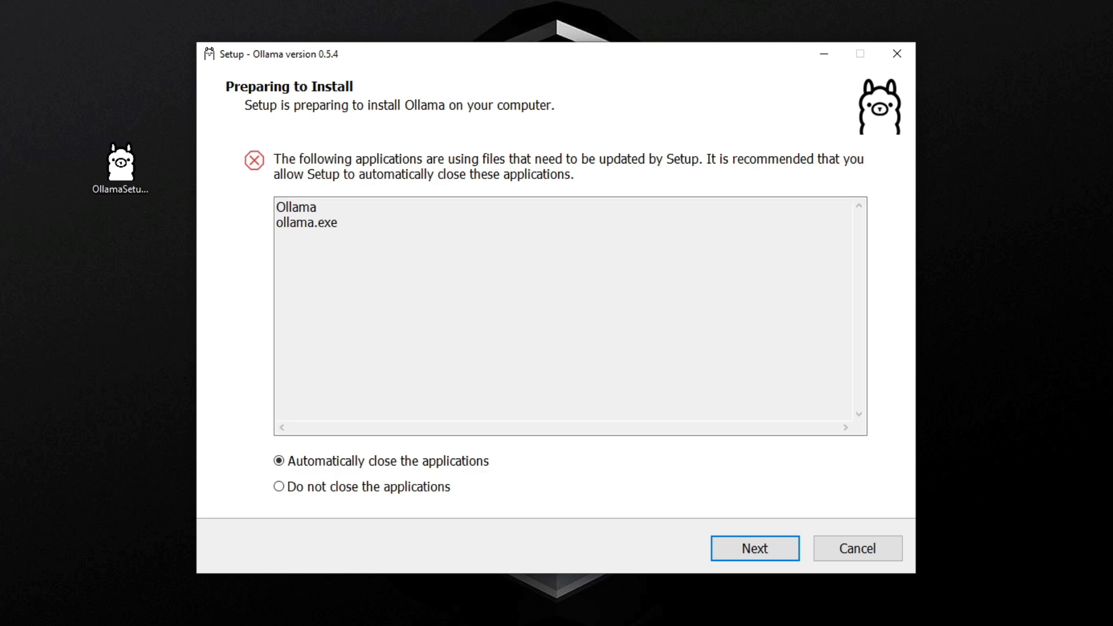
{"action": "left_click", "coordinate": [1092, 625]}
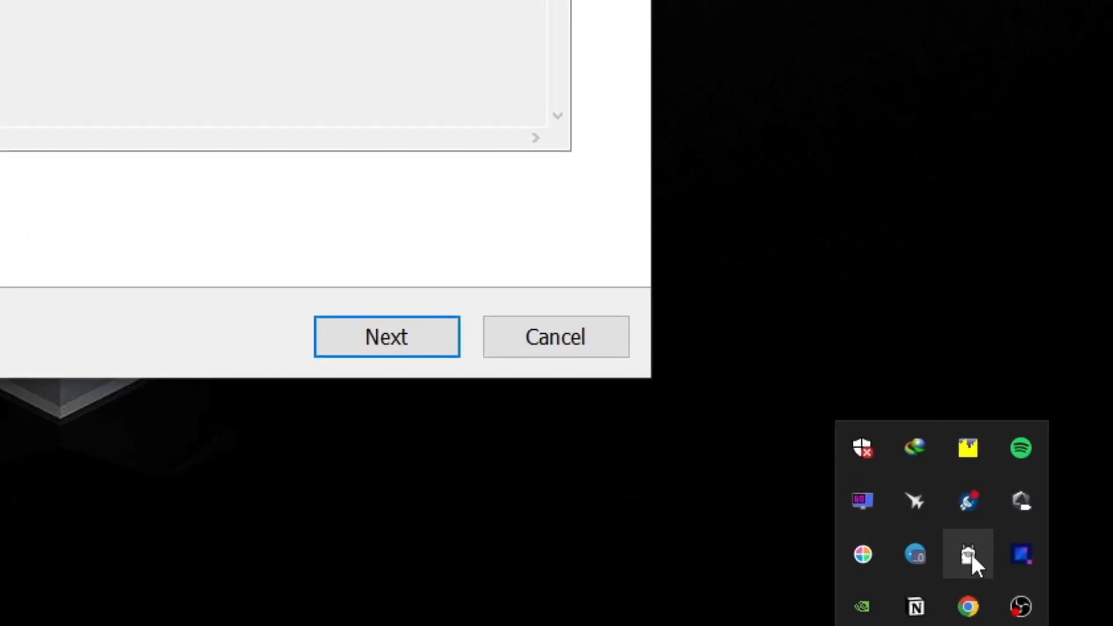
{"action": "right_click", "coordinate": [1011, 592]}
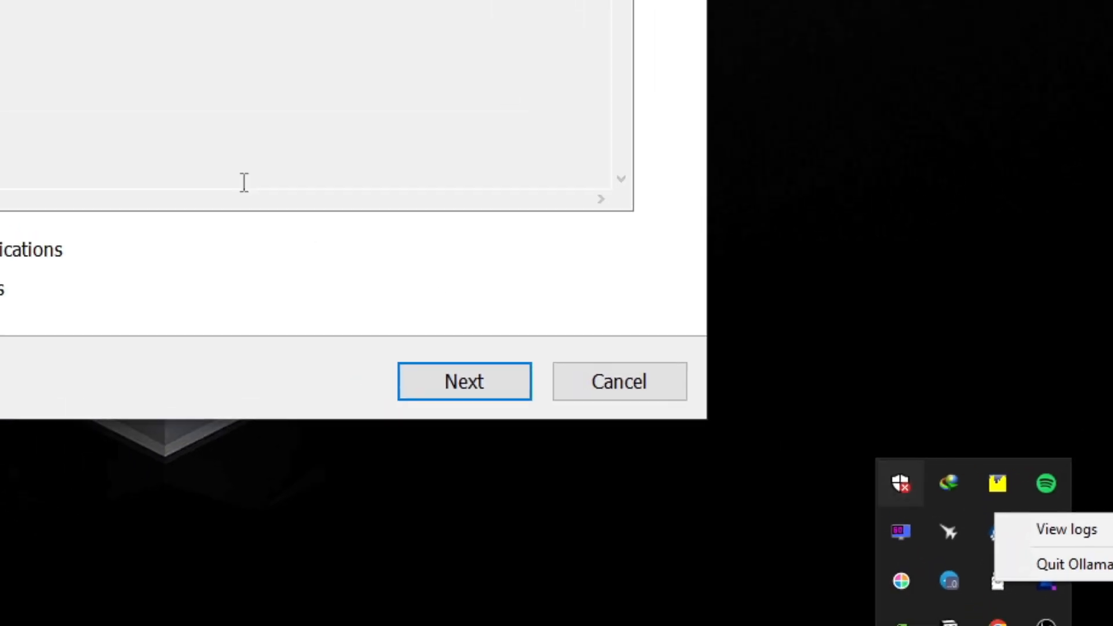
{"action": "left_click", "coordinate": [993, 511]}
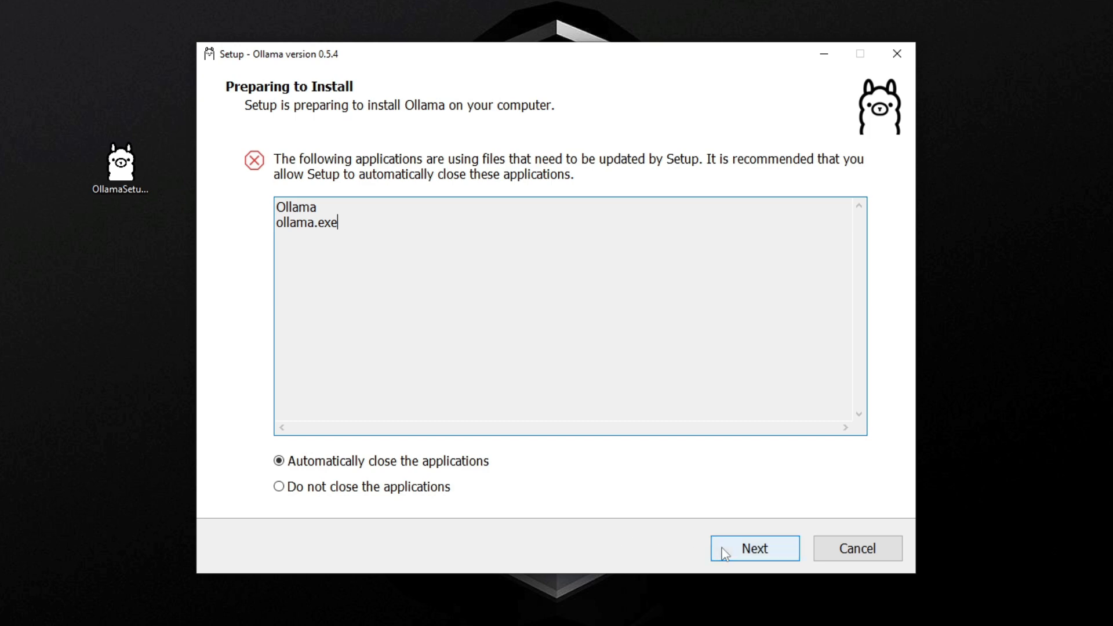
{"action": "left_click", "coordinate": [774, 549]}
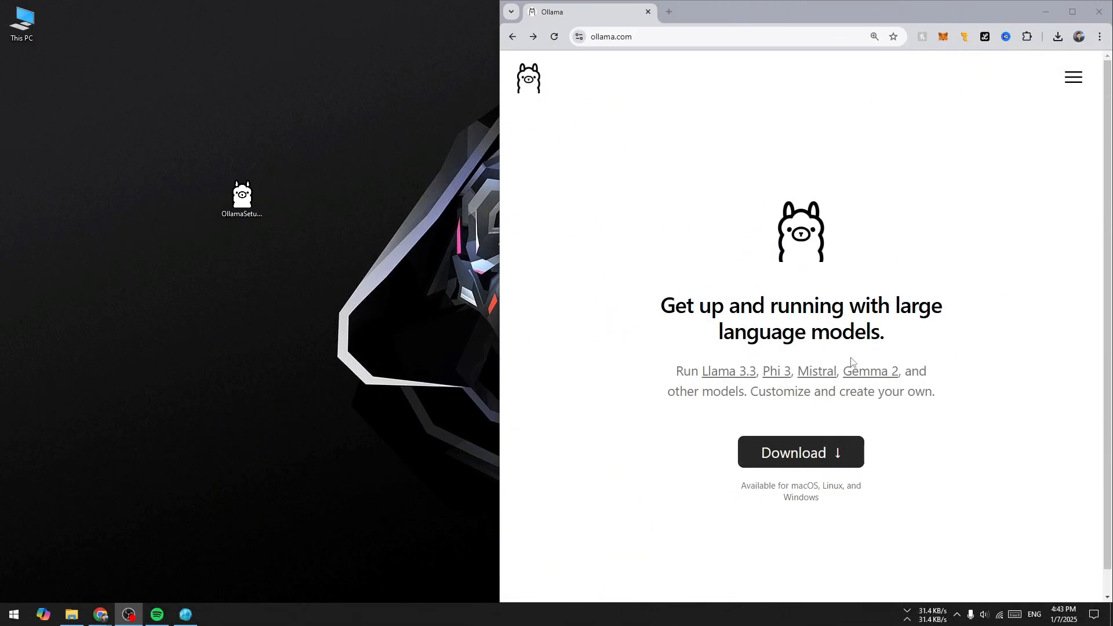
Browse the model library on the Ollama website and open the llama3.3 model page.
{"action": "left_click", "coordinate": [352, 317]}
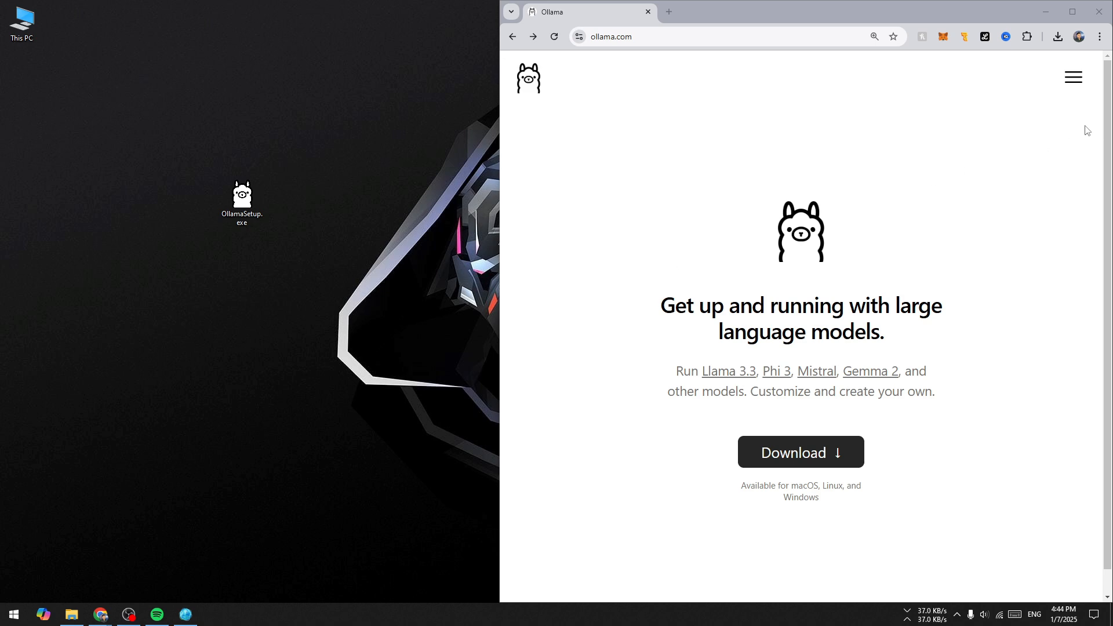
{"action": "left_click", "coordinate": [1073, 77]}
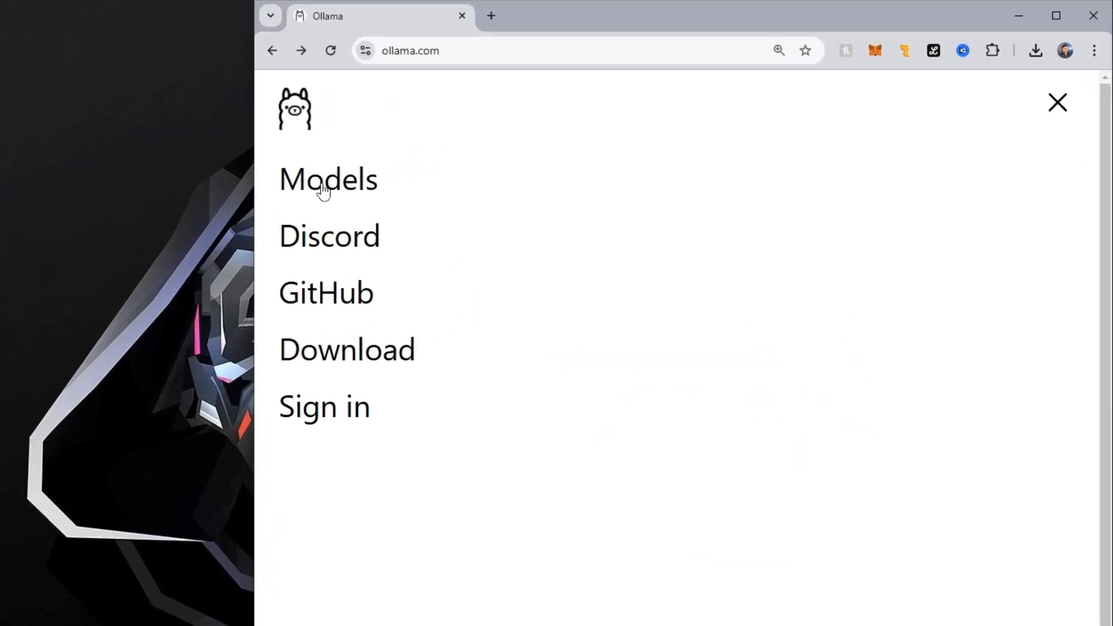
{"action": "left_click", "coordinate": [411, 163]}
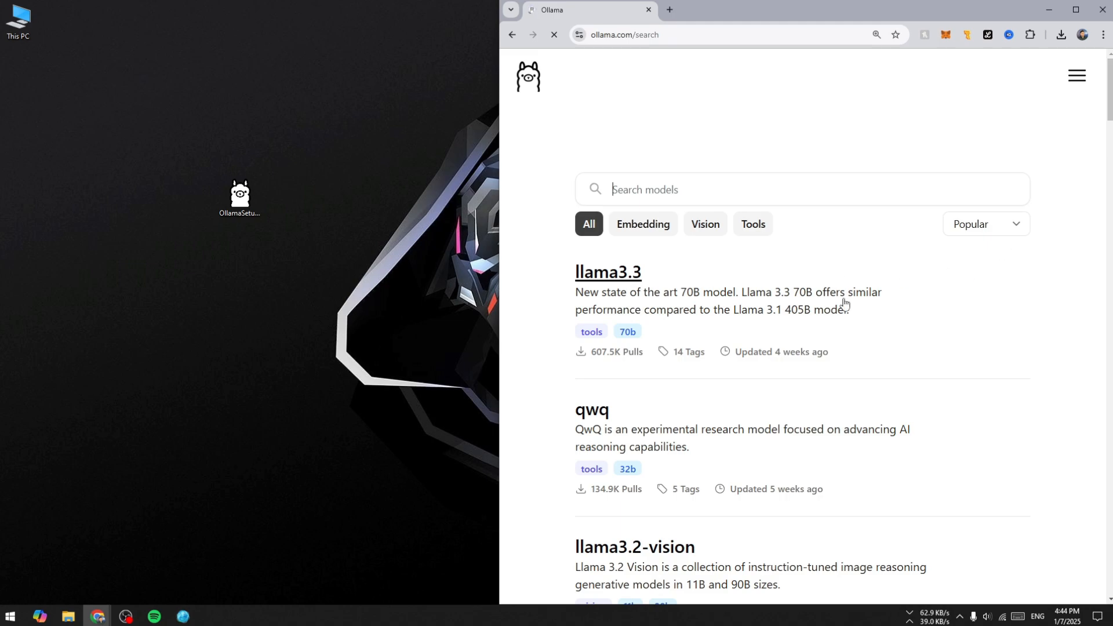
{"action": "scroll", "coordinate": [593, 314], "scroll_direction": "down", "scroll_amount": 6}
{"action": "scroll", "coordinate": [592, 348], "scroll_direction": "down", "scroll_amount": 12}
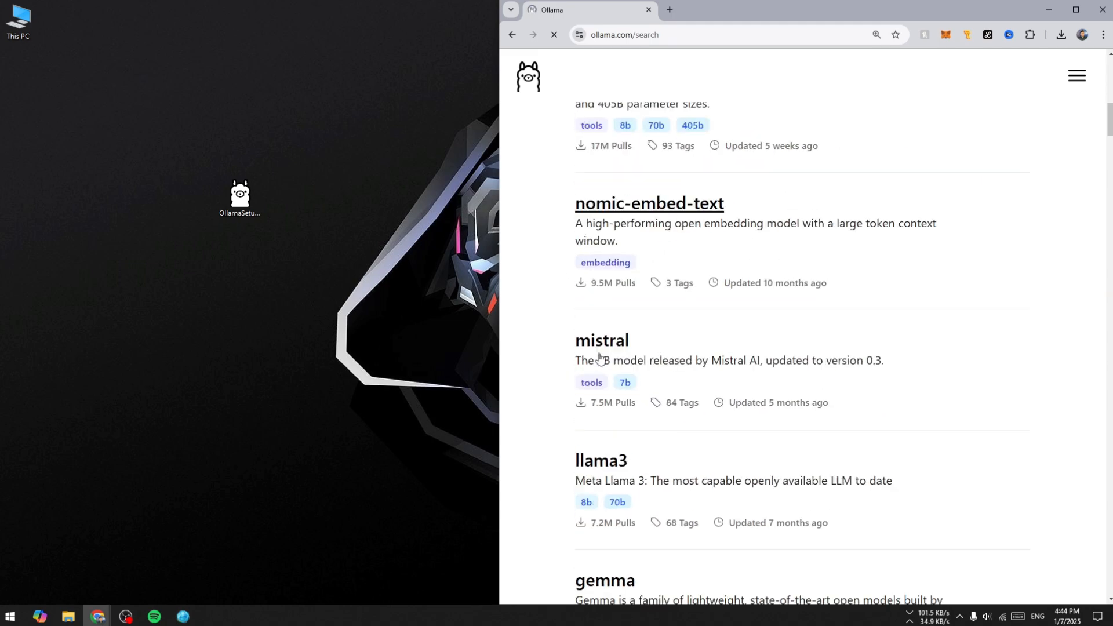
{"action": "scroll", "coordinate": [600, 374], "scroll_direction": "up", "scroll_amount": 7}
{"action": "scroll", "coordinate": [600, 374], "scroll_direction": "up", "scroll_amount": 11}
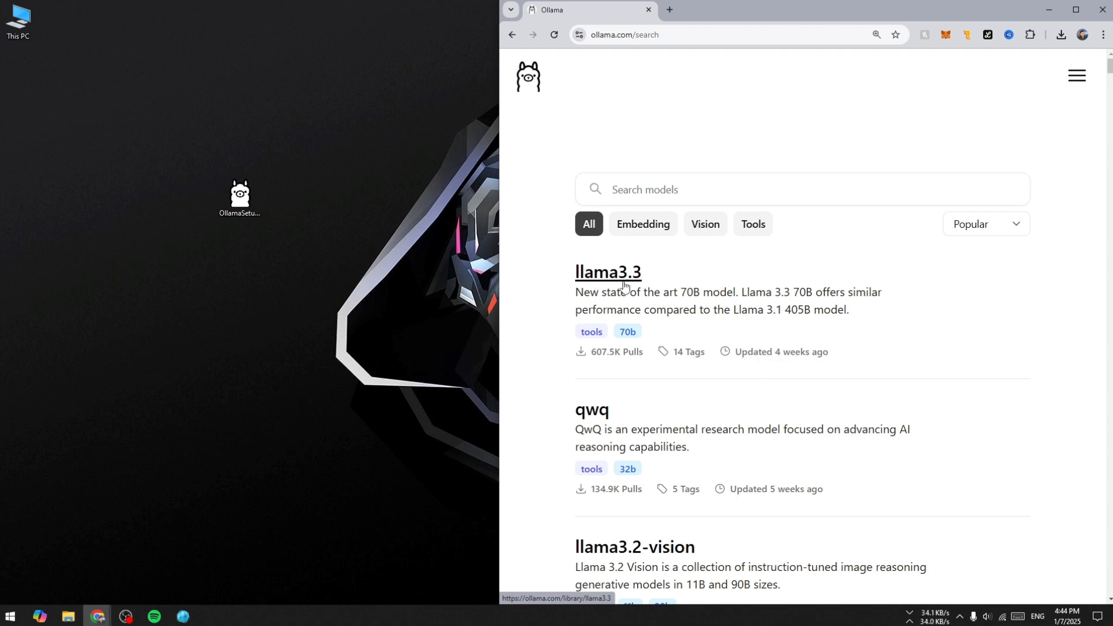
{"action": "left_click", "coordinate": [599, 276]}
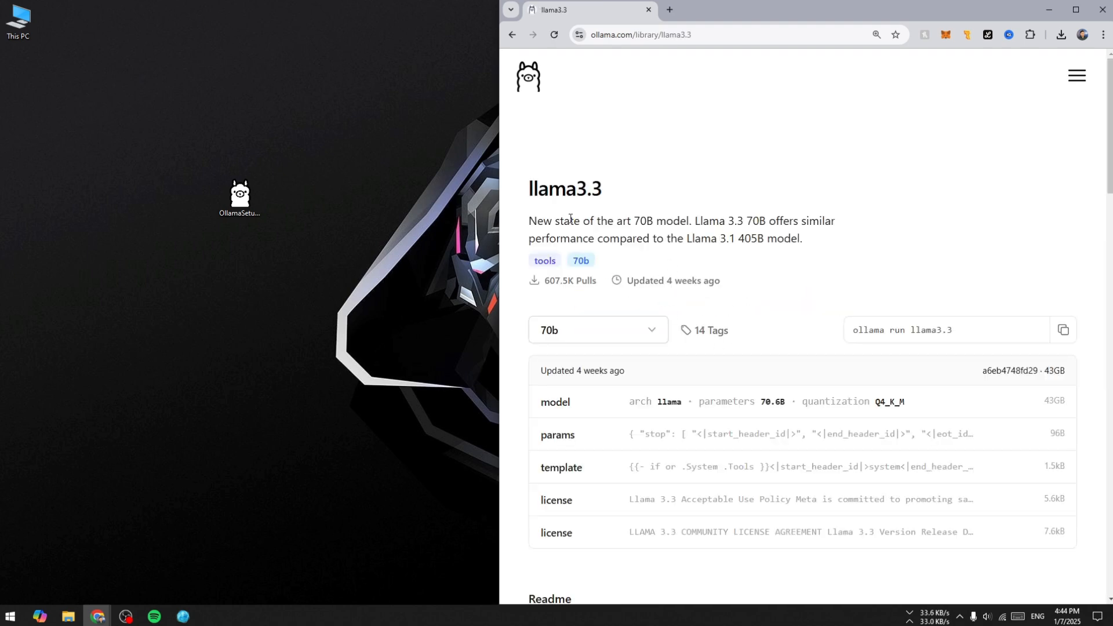
View all available tags of the llama3.3 model and return to the model page.
{"action": "scroll", "coordinate": [607, 280], "scroll_direction": "down", "scroll_amount": 1}
{"action": "left_click", "coordinate": [607, 280]}
{"action": "left_click", "coordinate": [614, 331]}
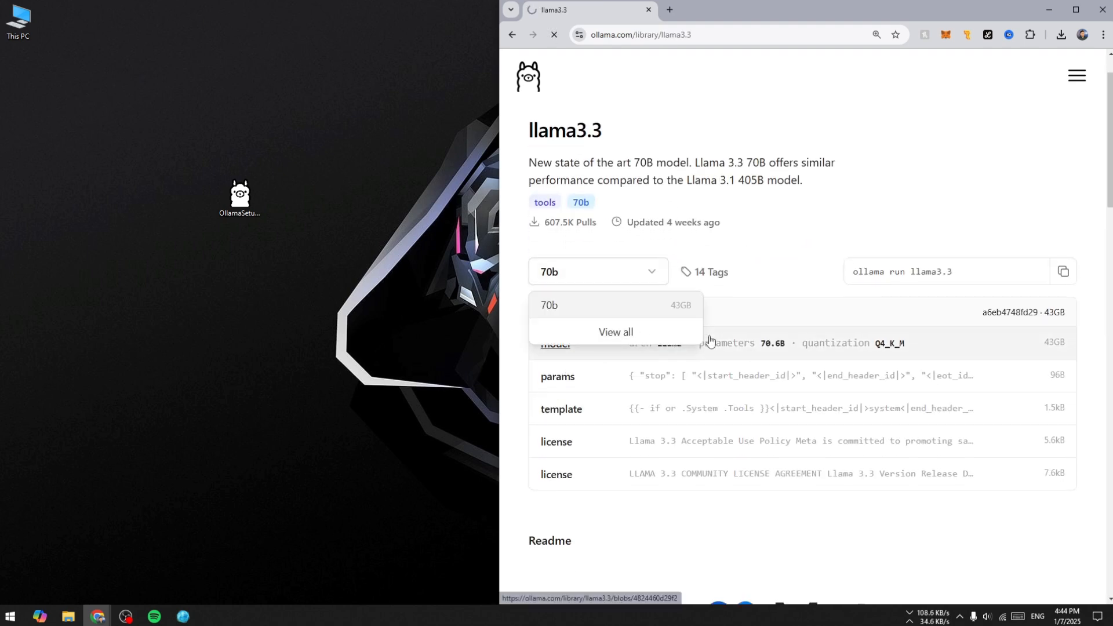
{"action": "scroll", "coordinate": [675, 322], "scroll_direction": "down", "scroll_amount": 6}
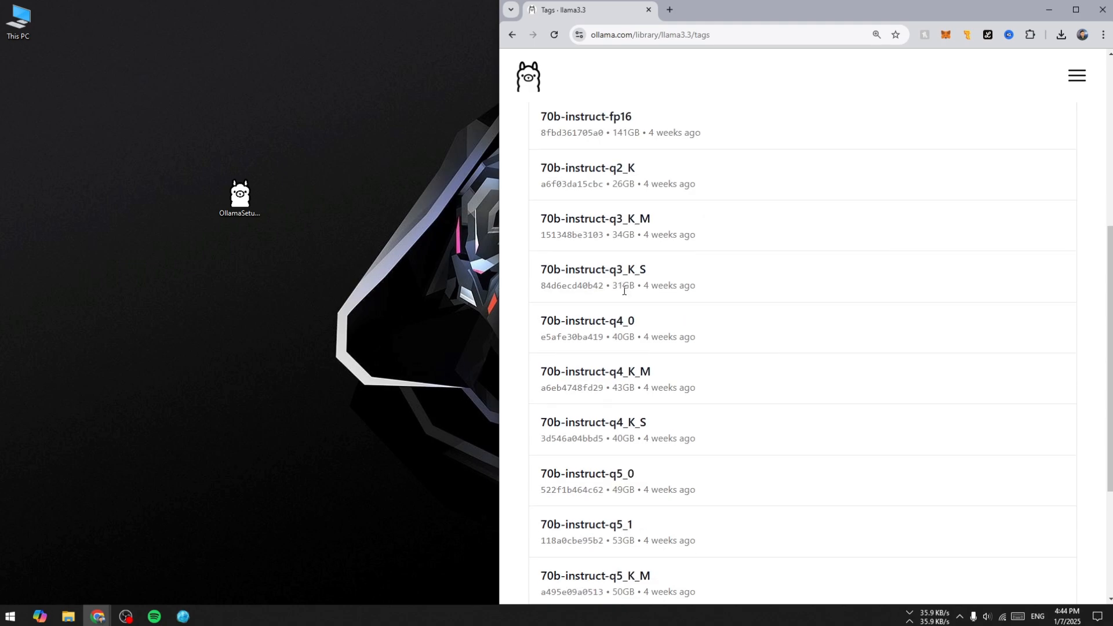
{"action": "key", "text": "alt+Left"}
Examine the llama3.3 readme, including its description, benchmark table and intended use section.
{"action": "scroll", "coordinate": [645, 264], "scroll_direction": "down", "scroll_amount": 5}
{"action": "scroll", "coordinate": [643, 284], "scroll_direction": "up", "scroll_amount": 3}
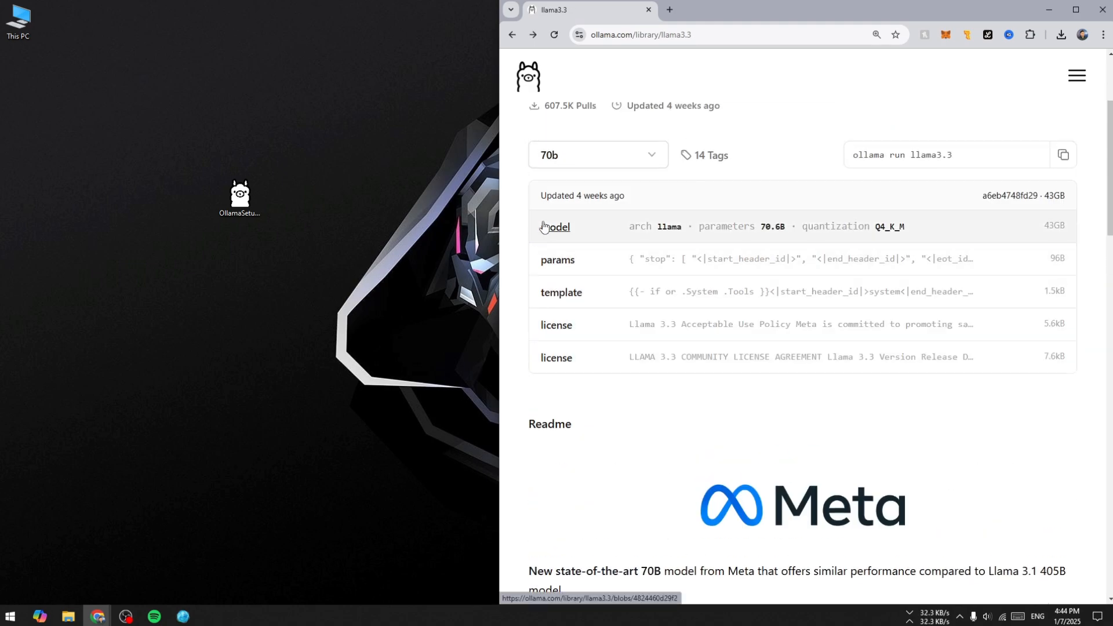
{"action": "scroll", "coordinate": [641, 303], "scroll_direction": "down", "scroll_amount": 1}
{"action": "scroll", "coordinate": [641, 303], "scroll_direction": "down", "scroll_amount": 6}
{"action": "left_click_drag", "start_coordinate": [525, 155], "coordinate": [740, 296]}
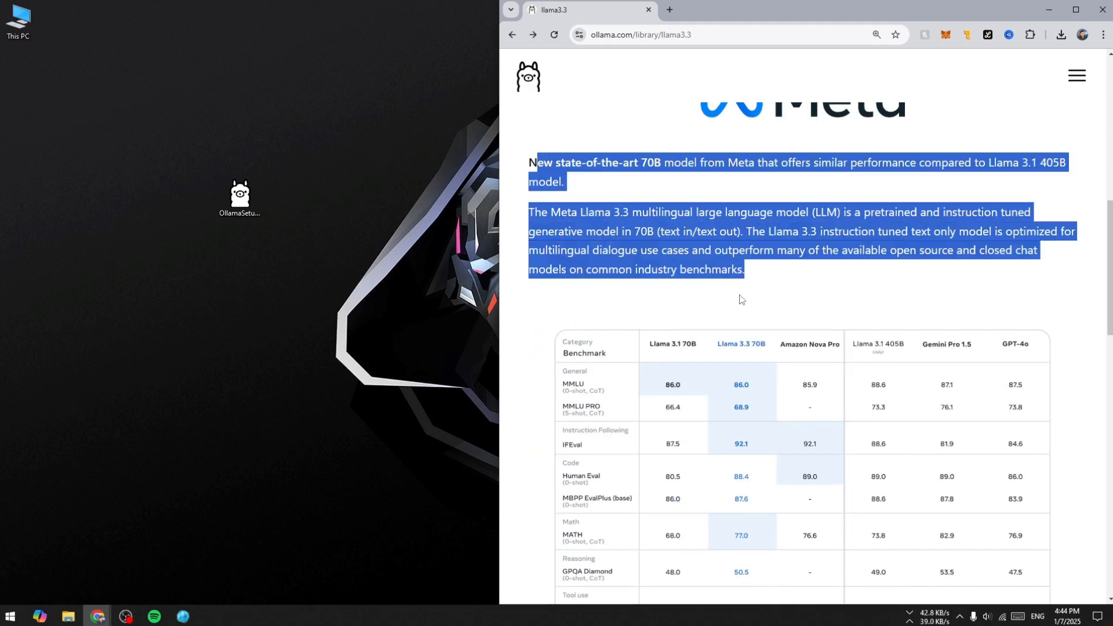
{"action": "left_click", "coordinate": [810, 277]}
{"action": "scroll", "coordinate": [809, 277], "scroll_direction": "down", "scroll_amount": 15}
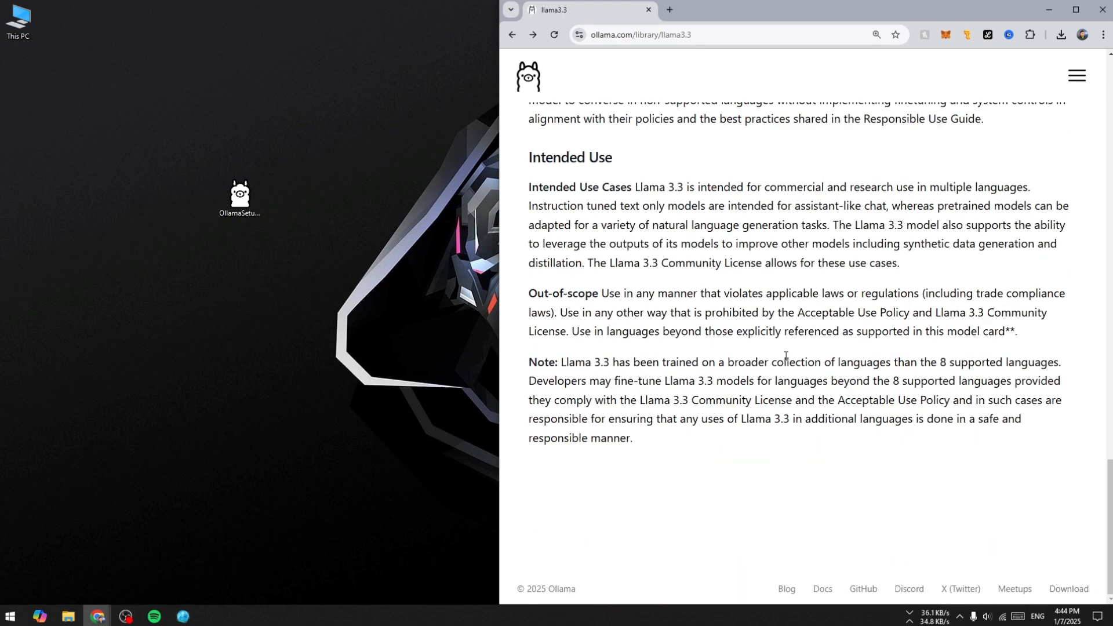
{"action": "scroll", "coordinate": [772, 378], "scroll_direction": "up", "scroll_amount": 6}
{"action": "scroll", "coordinate": [772, 378], "scroll_direction": "up", "scroll_amount": 12}
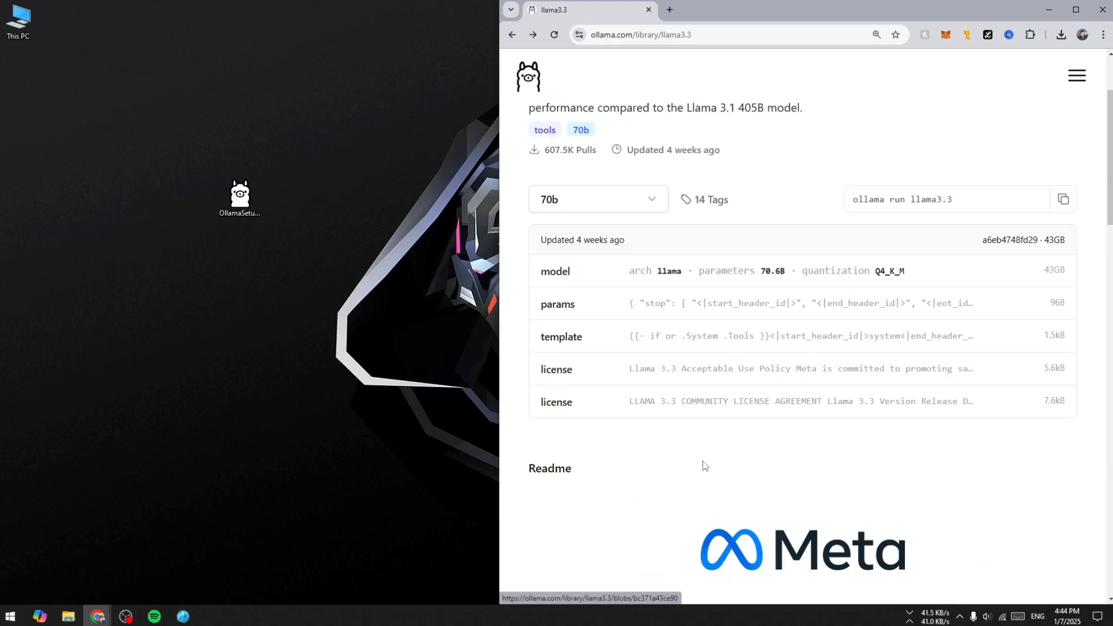
{"action": "scroll", "coordinate": [739, 458], "scroll_direction": "up", "scroll_amount": 2}
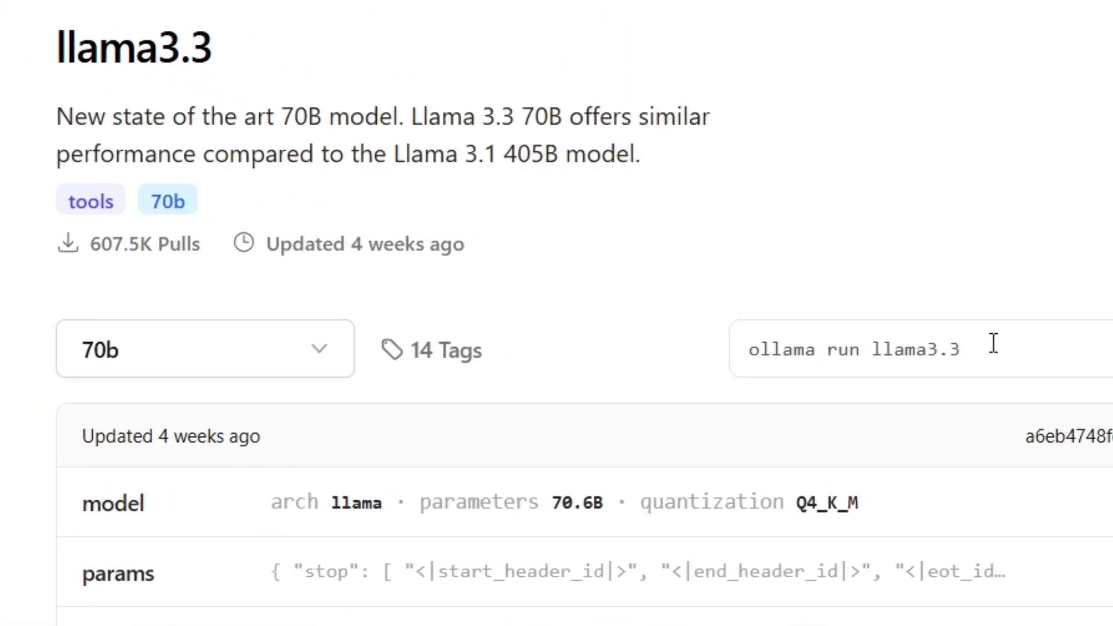
Copy the command "ollama run llama3.3" from the model page.
{"action": "left_click_drag", "start_coordinate": [966, 326], "coordinate": [912, 332]}
{"action": "left_click_drag", "start_coordinate": [874, 364], "coordinate": [738, 368]}
{"action": "key", "text": "ctrl+c"}
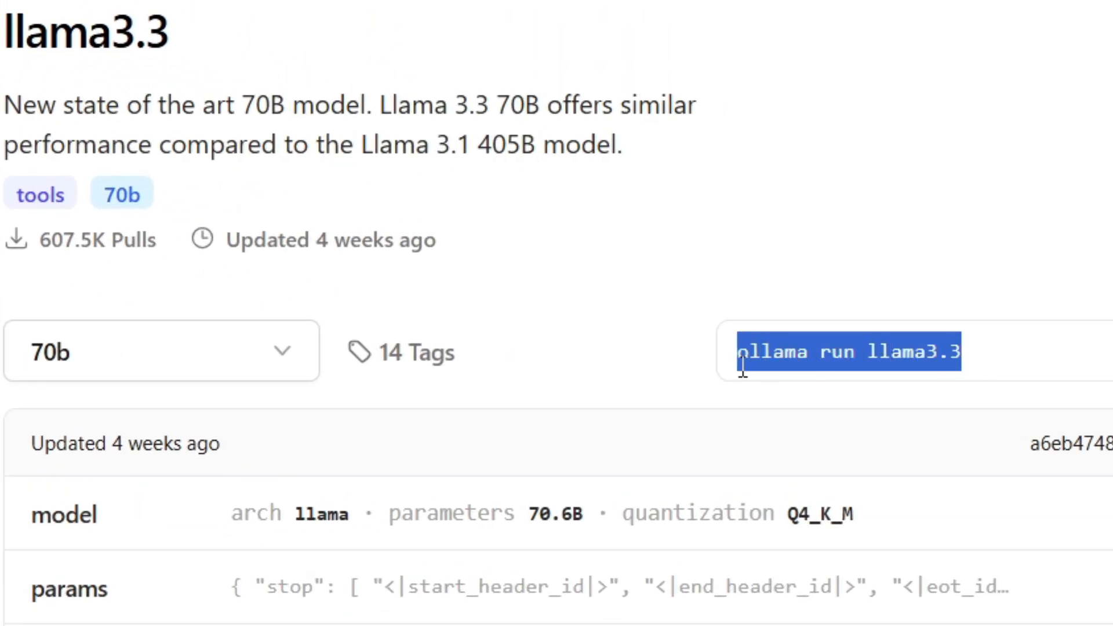
{"action": "left_click", "coordinate": [777, 283]}
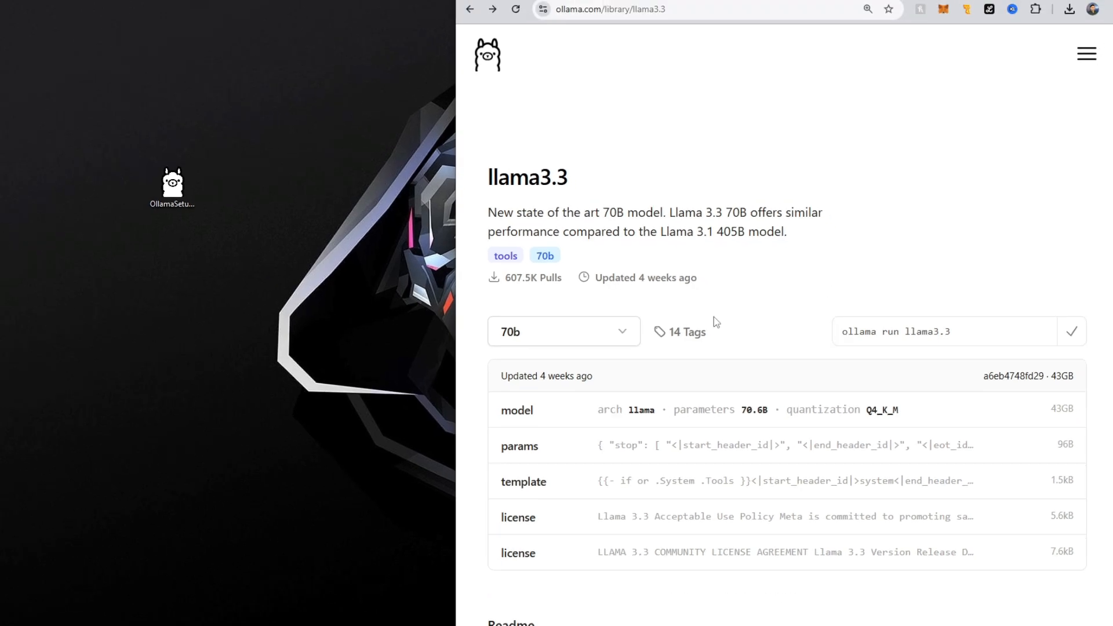
Open a Command Prompt window with "cmd" and snap it beside the browser.
{"action": "key", "text": "super"}
{"action": "type", "text": "cmd"}
{"action": "key", "text": "Return"}
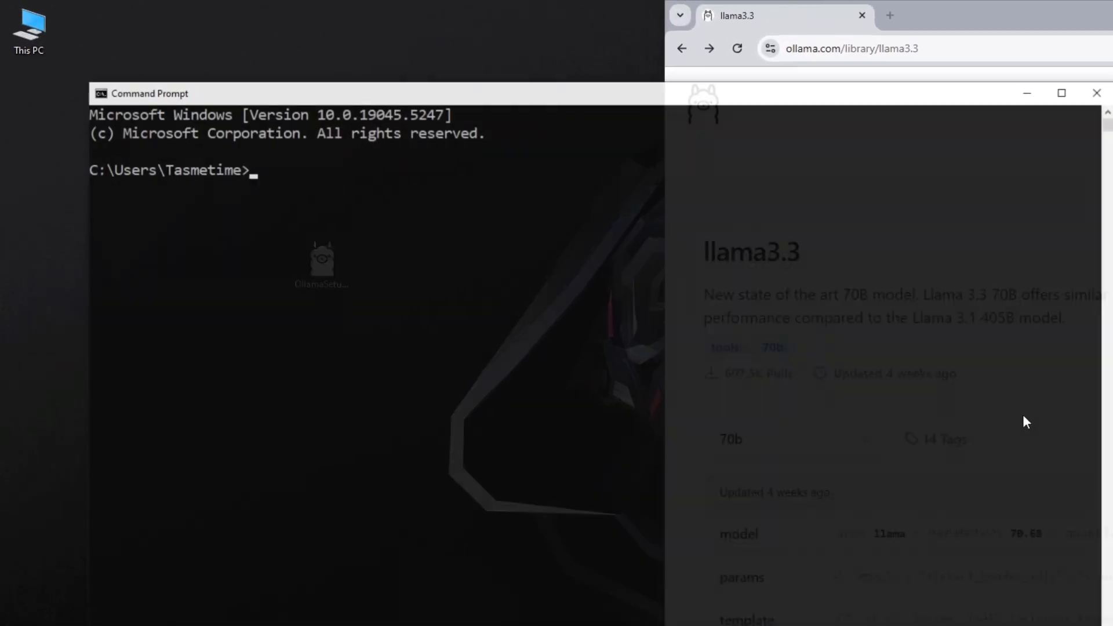
{"action": "key", "text": "super+Left"}
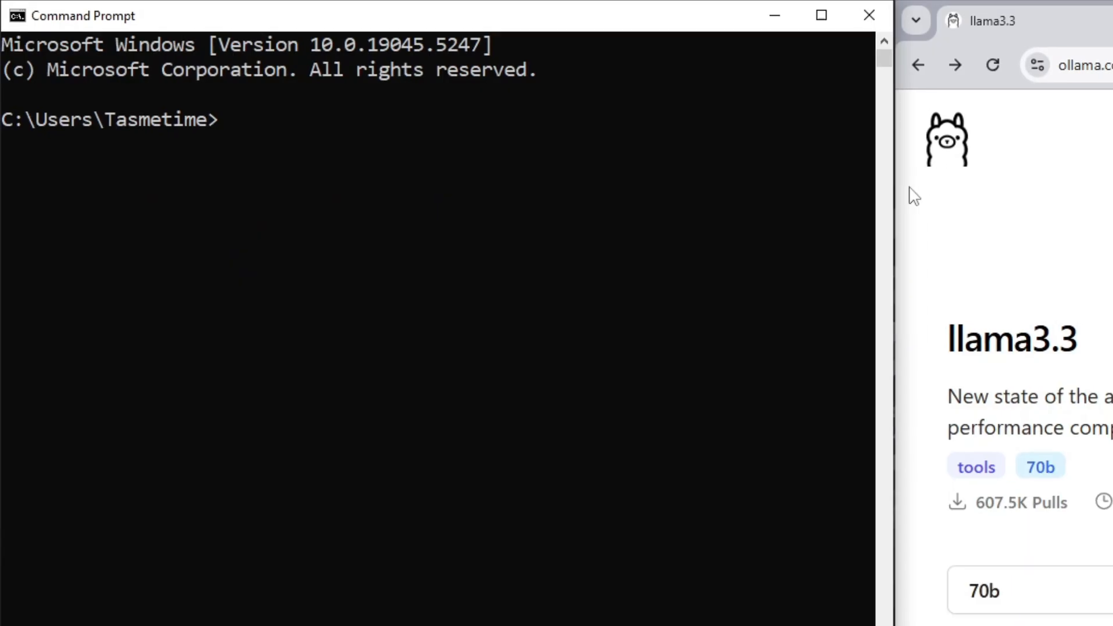
{"action": "left_click", "coordinate": [432, 507]}
{"action": "left_click", "coordinate": [476, 320]}
{"action": "key", "text": "Escape"}
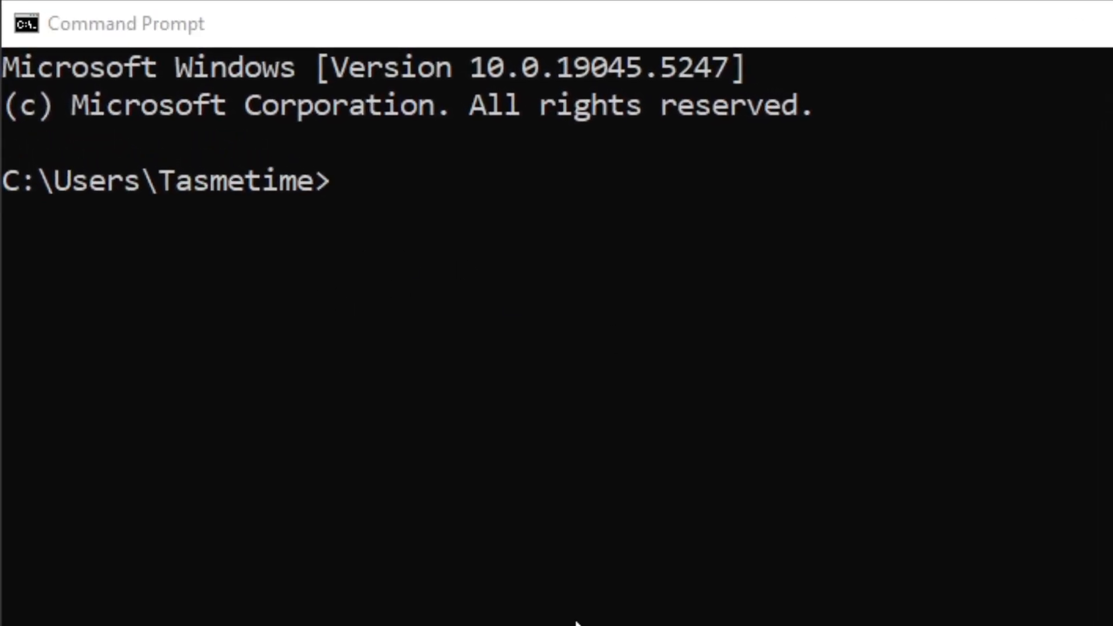
Run the copied command "ollama run llama3.3" in the Command Prompt and interrupt the model download.
{"action": "left_click", "coordinate": [408, 314]}
{"action": "key", "text": "ctrl+v"}
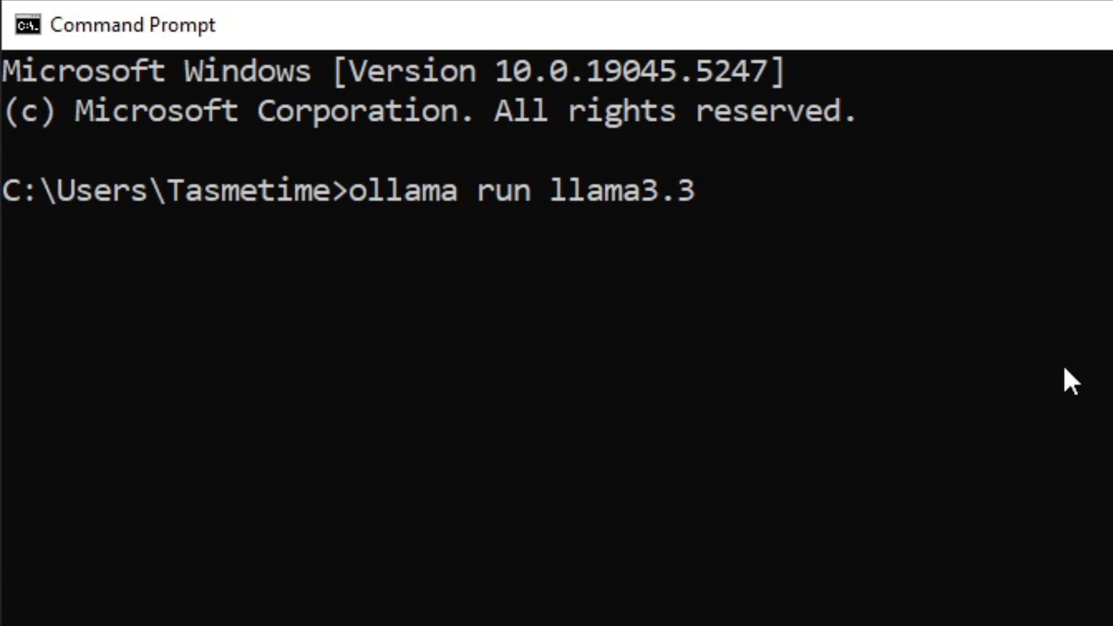
{"action": "key", "text": "Return"}
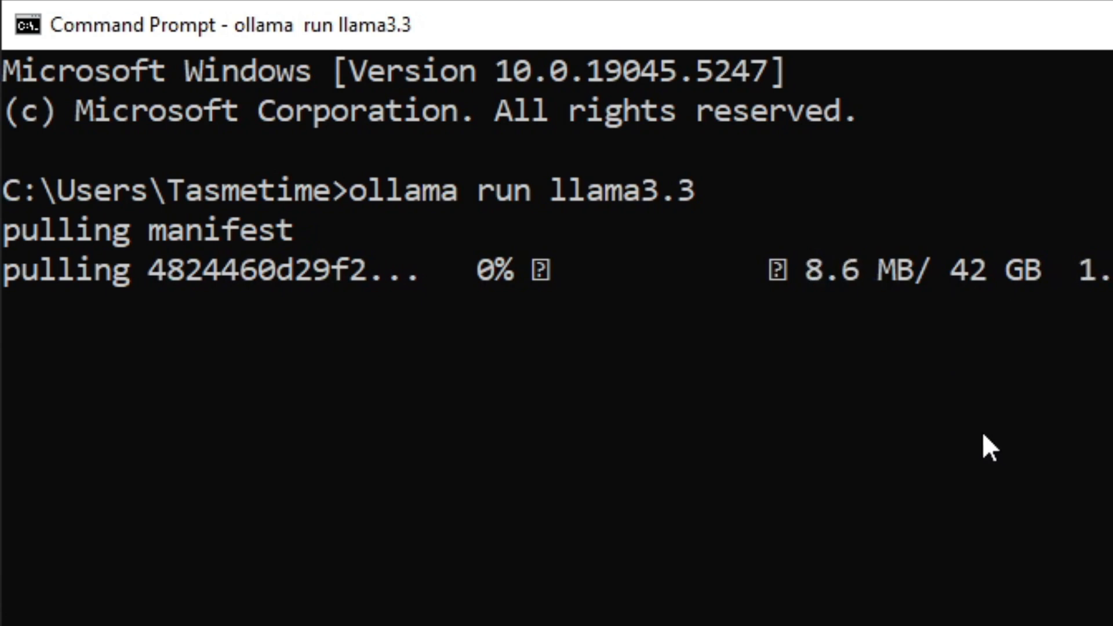
{"action": "key", "text": "ctrl+c"}
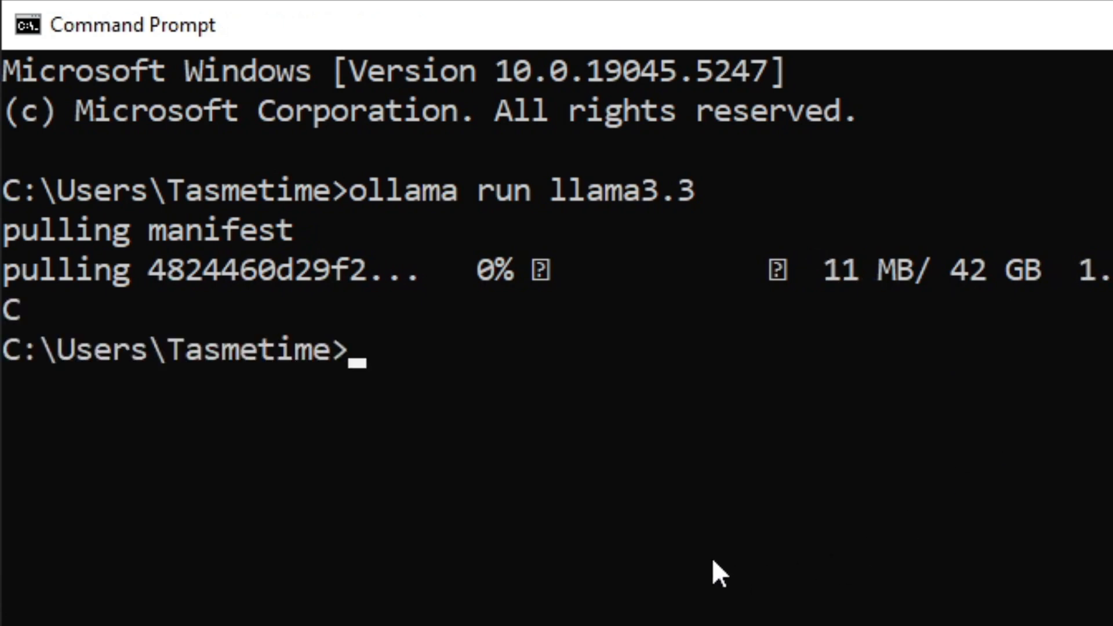
Run the command "ollama" without arguments to list its usage and available commands.
{"action": "left_click", "coordinate": [671, 579]}
{"action": "right_click", "coordinate": [671, 580]}
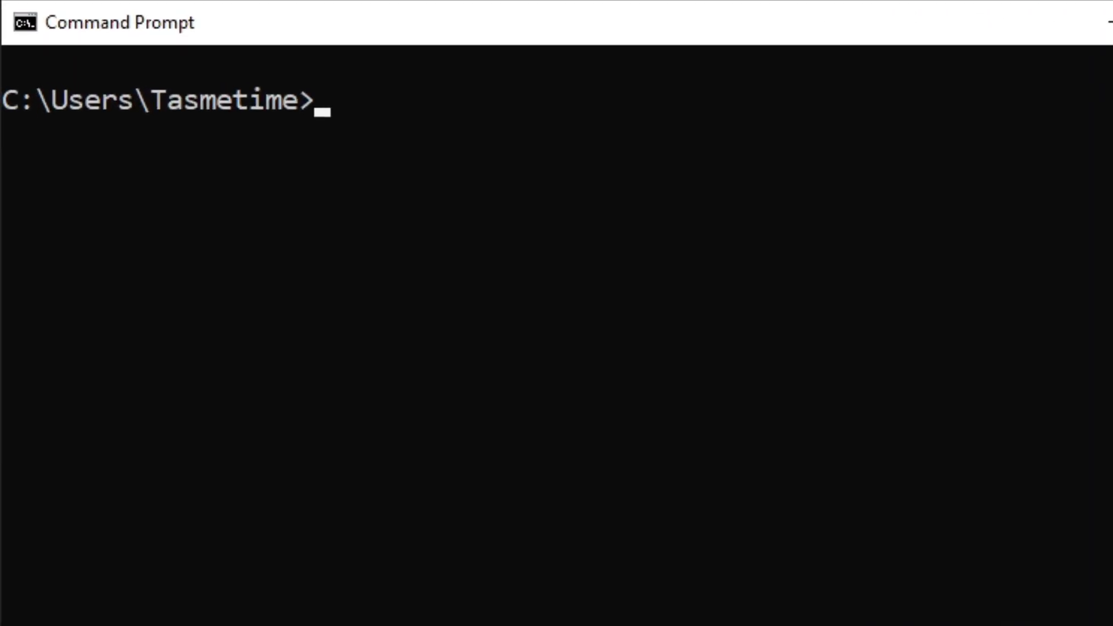
{"action": "type", "text": "ollama ku"}
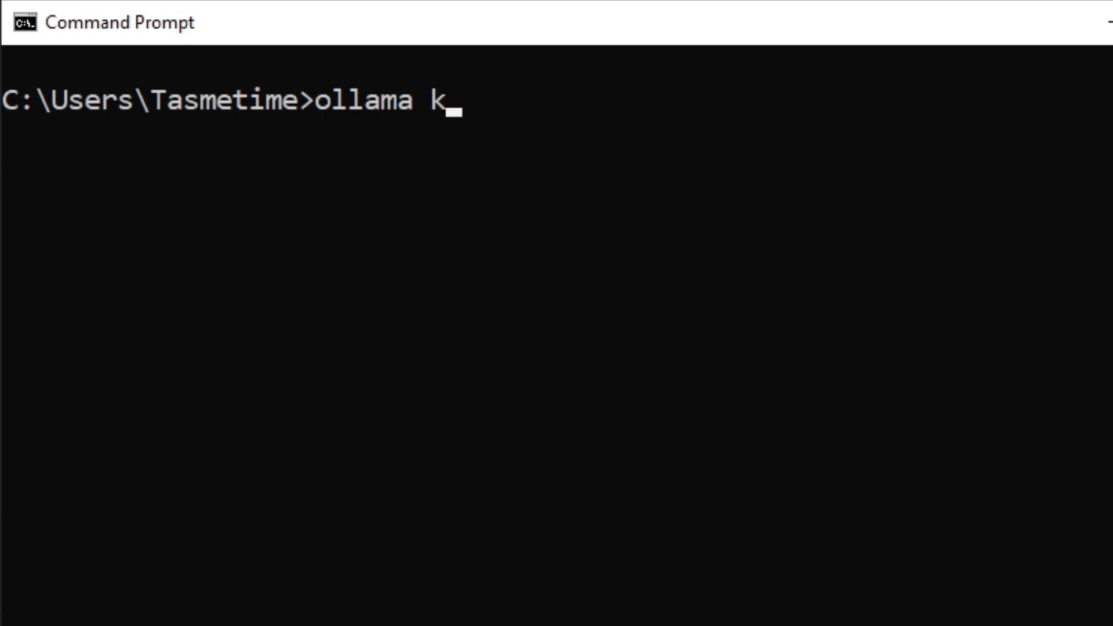
{"action": "key", "text": "BackSpace"}
{"action": "key", "text": "BackSpace"}
{"action": "key", "text": "BackSpace"}
{"action": "key", "text": "Return"}
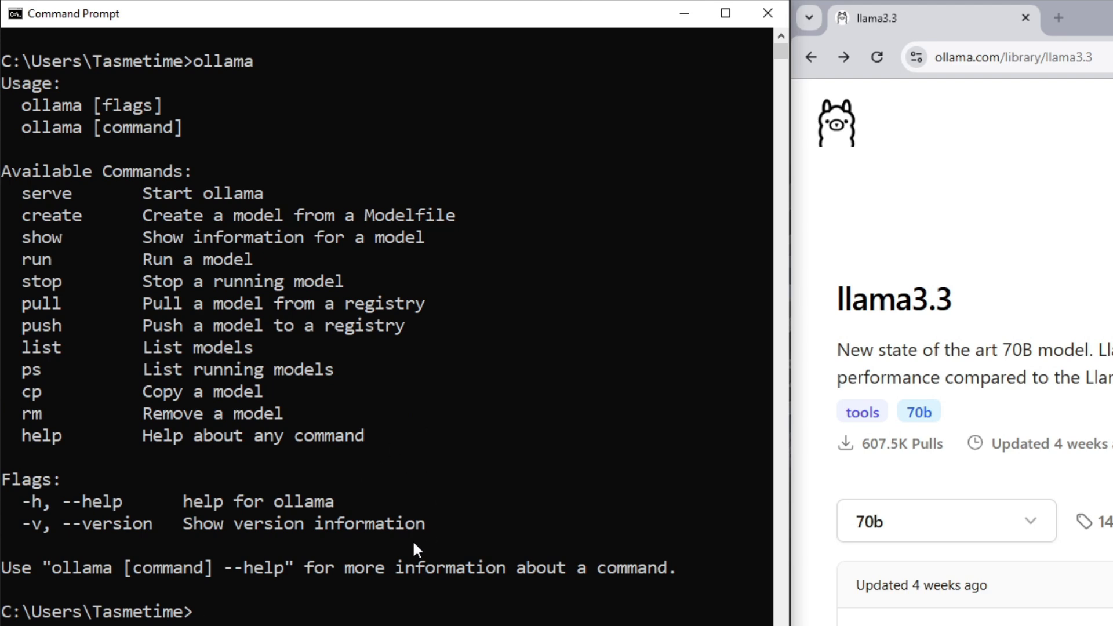
Run the command "ollama list" in the Command Prompt to list the installed models.
{"action": "left_click", "coordinate": [297, 611]}
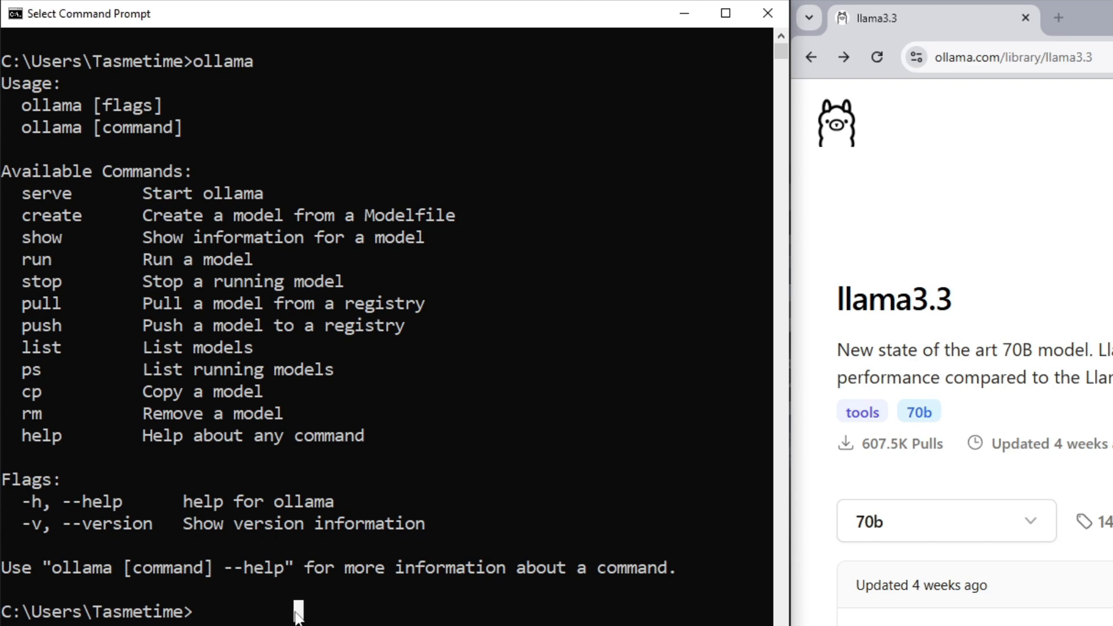
{"action": "left_click", "coordinate": [237, 611]}
{"action": "key", "text": "Escape"}
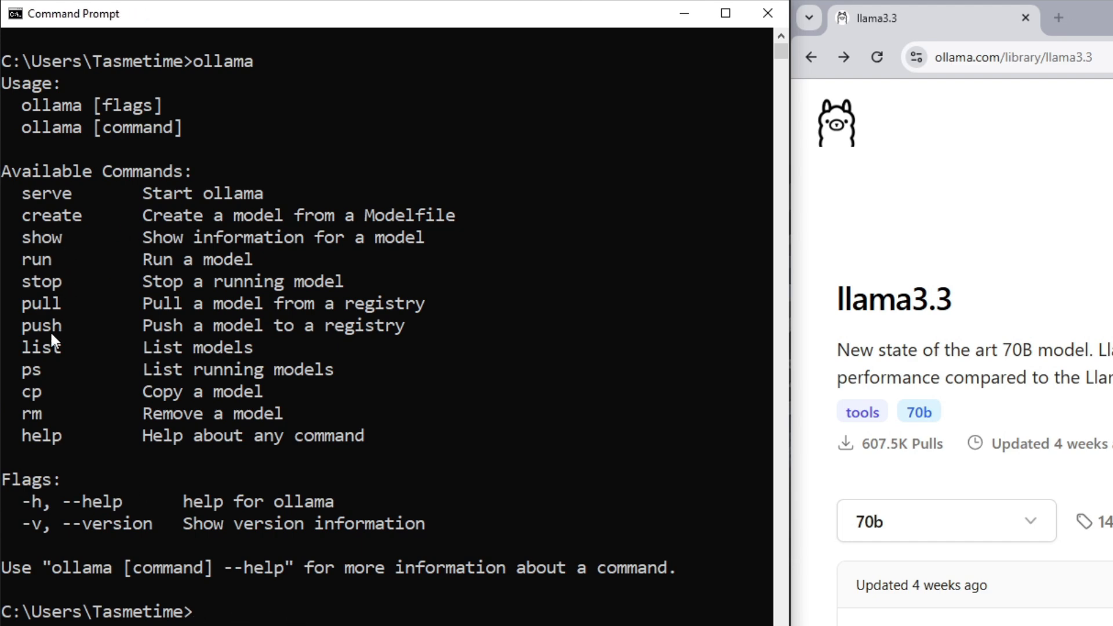
{"action": "left_click_drag", "start_coordinate": [22, 346], "coordinate": [264, 355]}
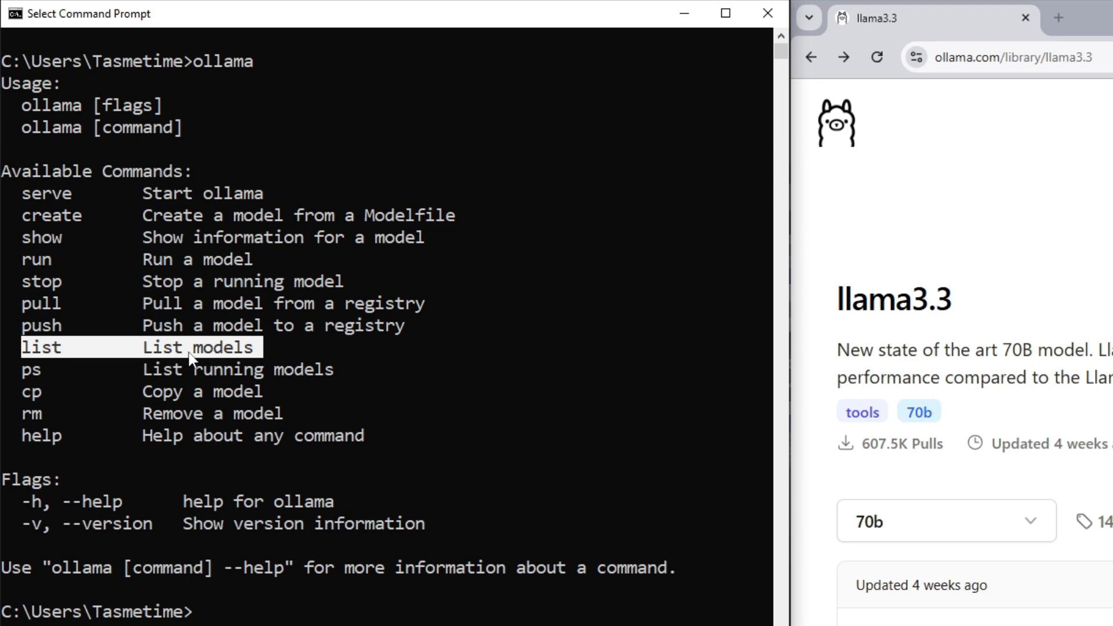
{"action": "left_click", "coordinate": [258, 625]}
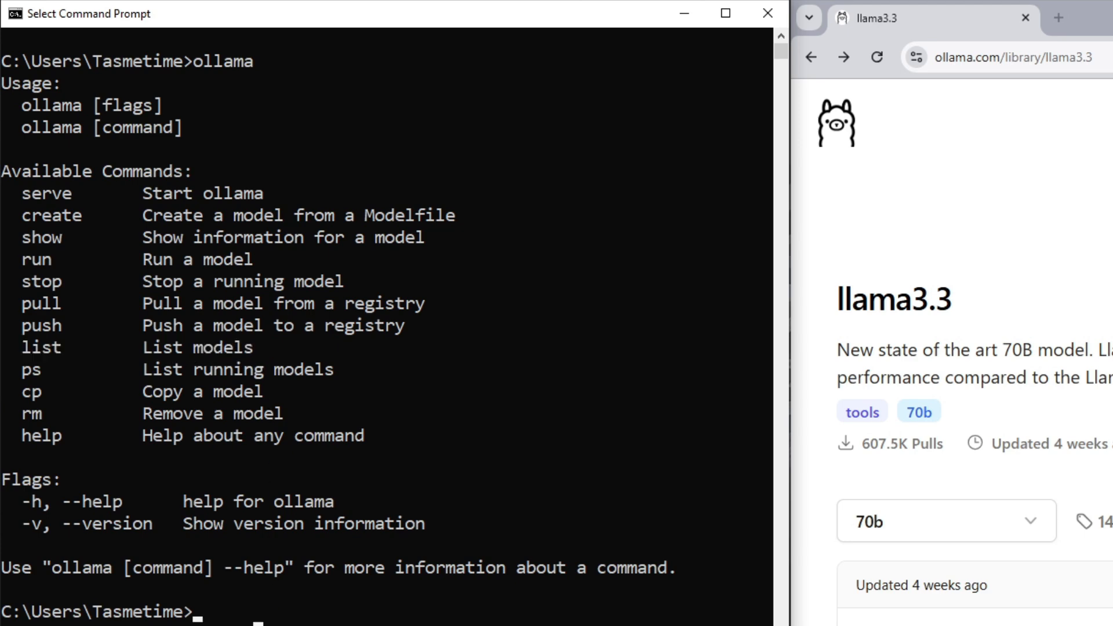
{"action": "type", "text": "ollama lis"}
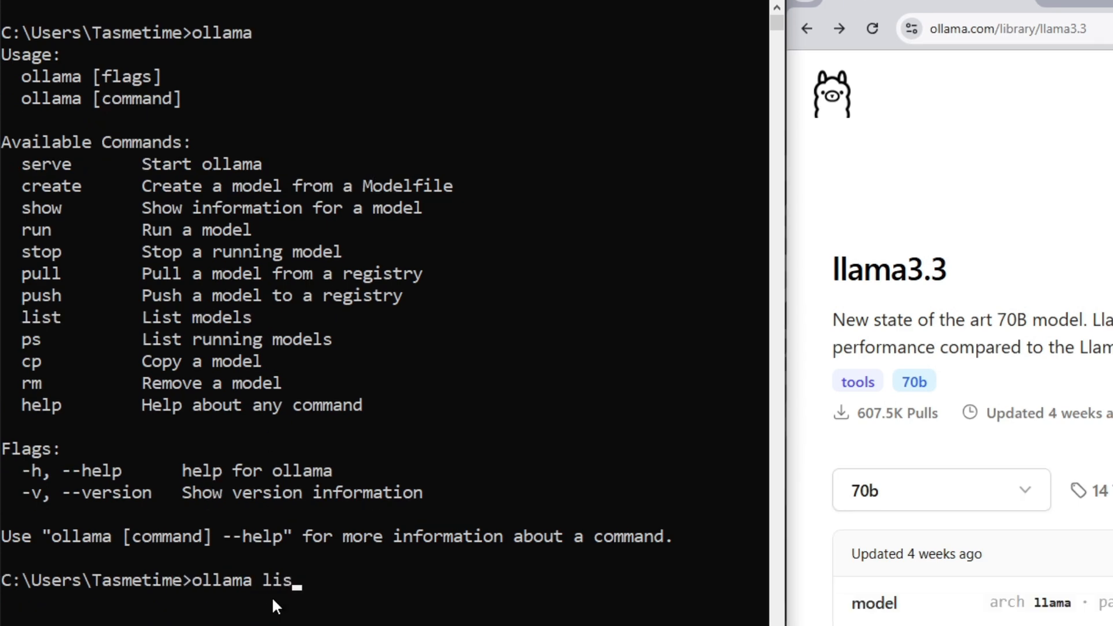
{"action": "type", "text": "t"}
{"action": "key", "text": "Return"}
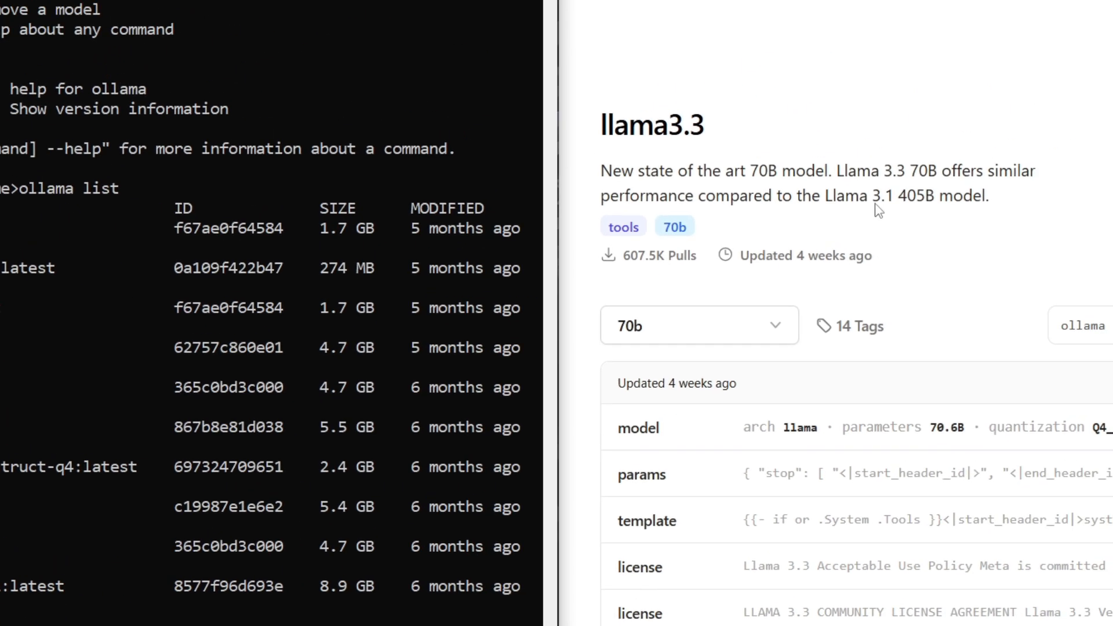
Open the Models page of the Ollama website in the browser and look through the available models.
{"action": "left_click", "coordinate": [1063, 104]}
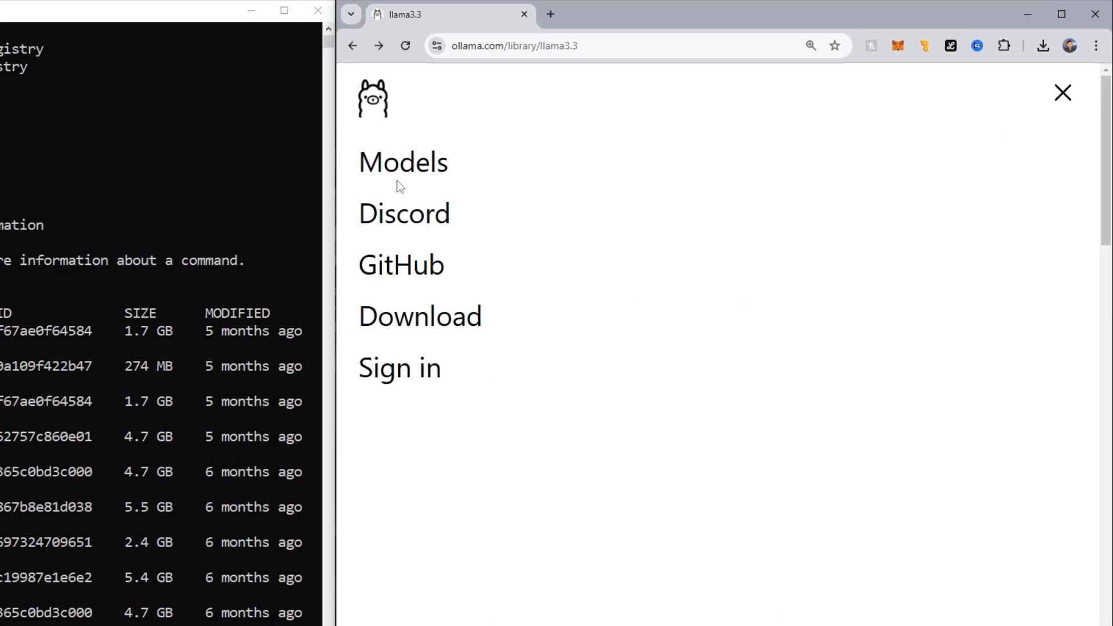
{"action": "left_click", "coordinate": [378, 174]}
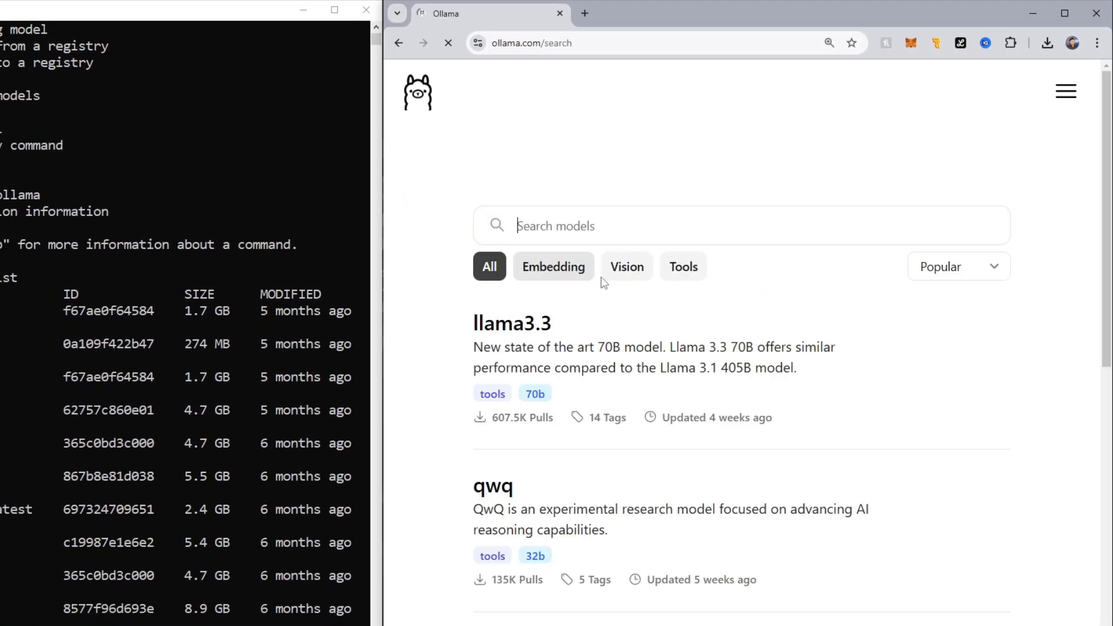
{"action": "scroll", "coordinate": [617, 293], "scroll_direction": "down", "scroll_amount": 3}
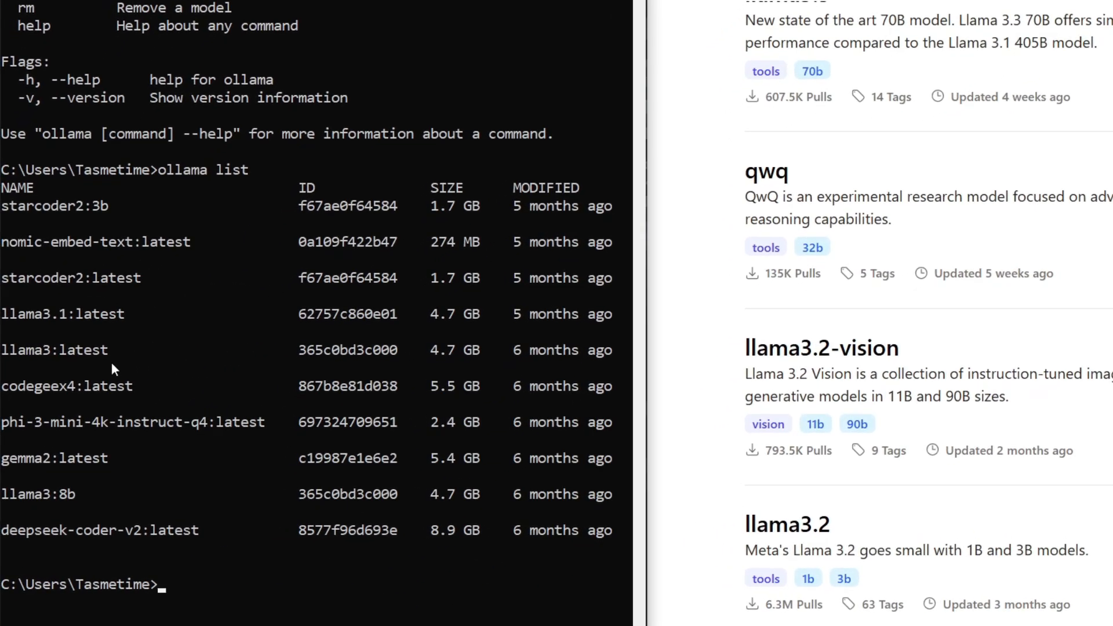
Copy the model name "llama3.1:latest" from the installed models list and start it with "ollama run llama3.1:latest".
{"action": "left_click_drag", "start_coordinate": [3, 353], "coordinate": [48, 354]}
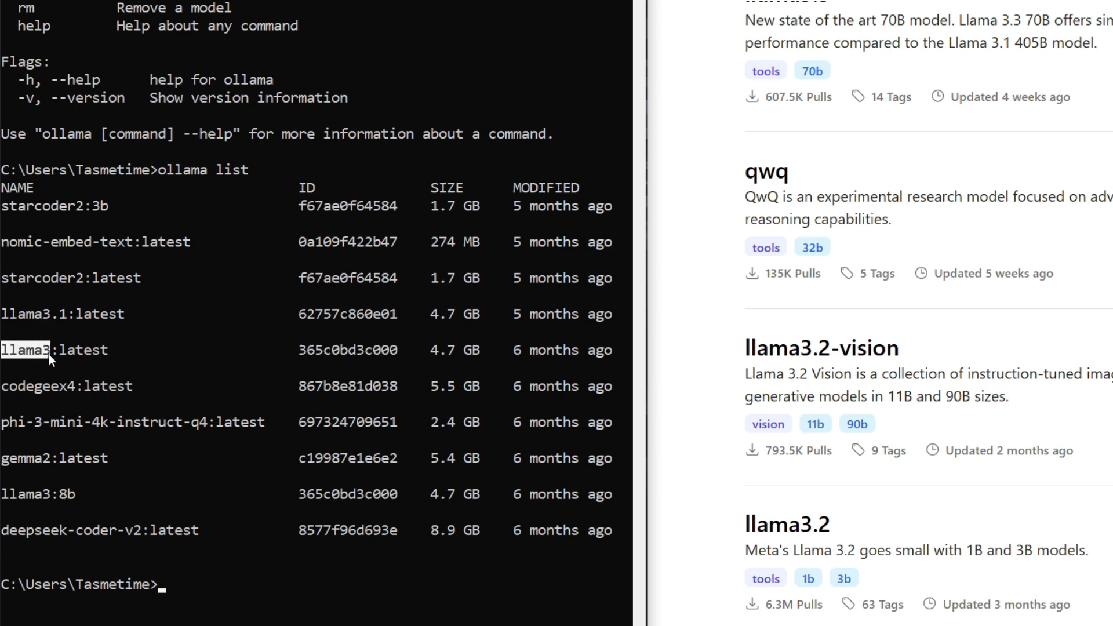
{"action": "left_click", "coordinate": [54, 295]}
{"action": "left_click_drag", "start_coordinate": [2, 314], "coordinate": [120, 318]}
{"action": "right_click", "coordinate": [120, 318]}
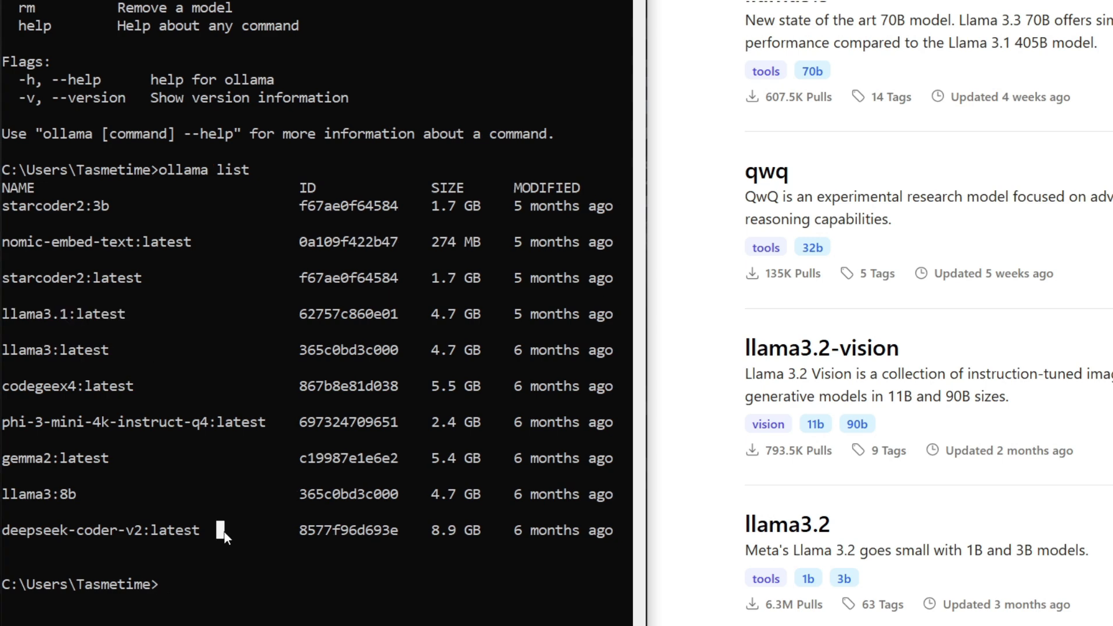
{"action": "type", "text": "ollama run"}
{"action": "right_click", "coordinate": [224, 531]}
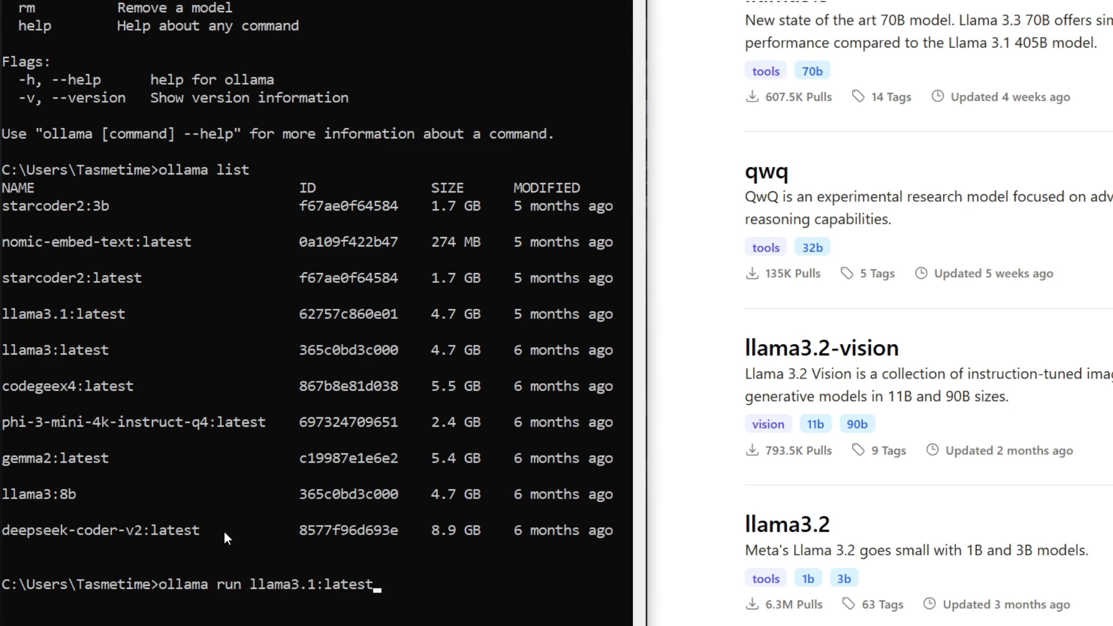
{"action": "key", "text": "Return"}
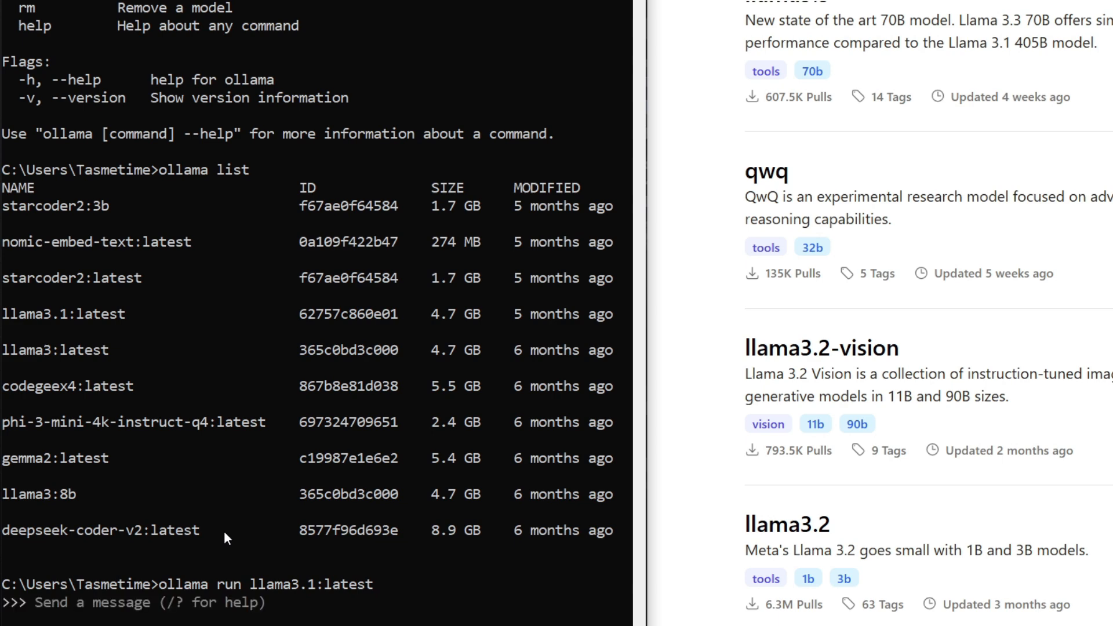
Send the message "hi" to the running llama3.1 model.
{"action": "scroll", "coordinate": [224, 531], "scroll_direction": "down", "scroll_amount": 9}
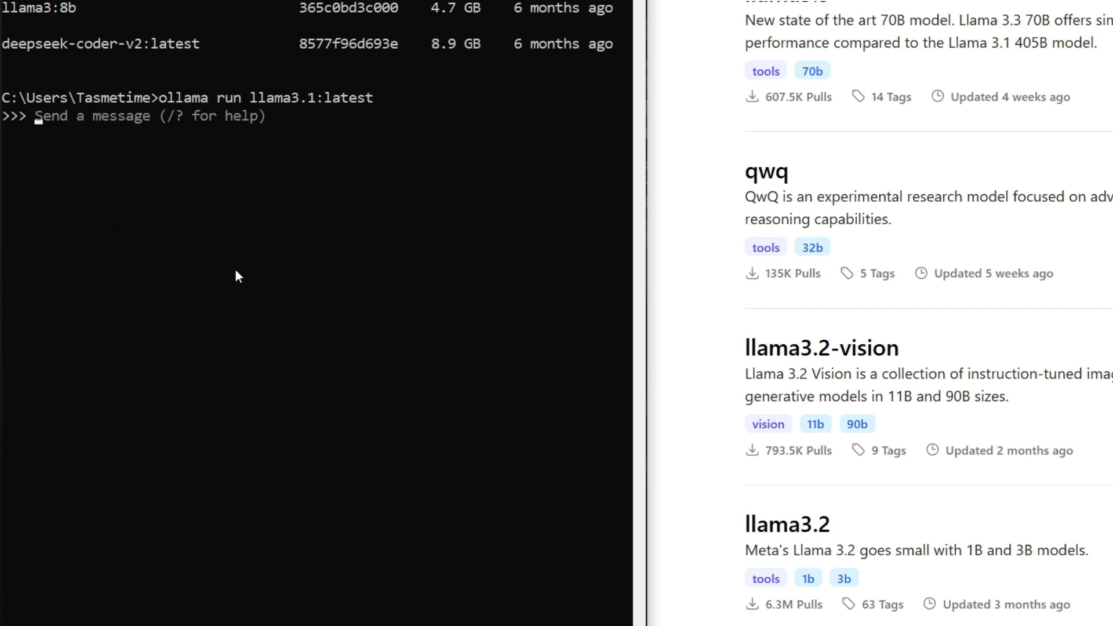
{"action": "type", "text": "hi"}
{"action": "key", "text": "Return"}
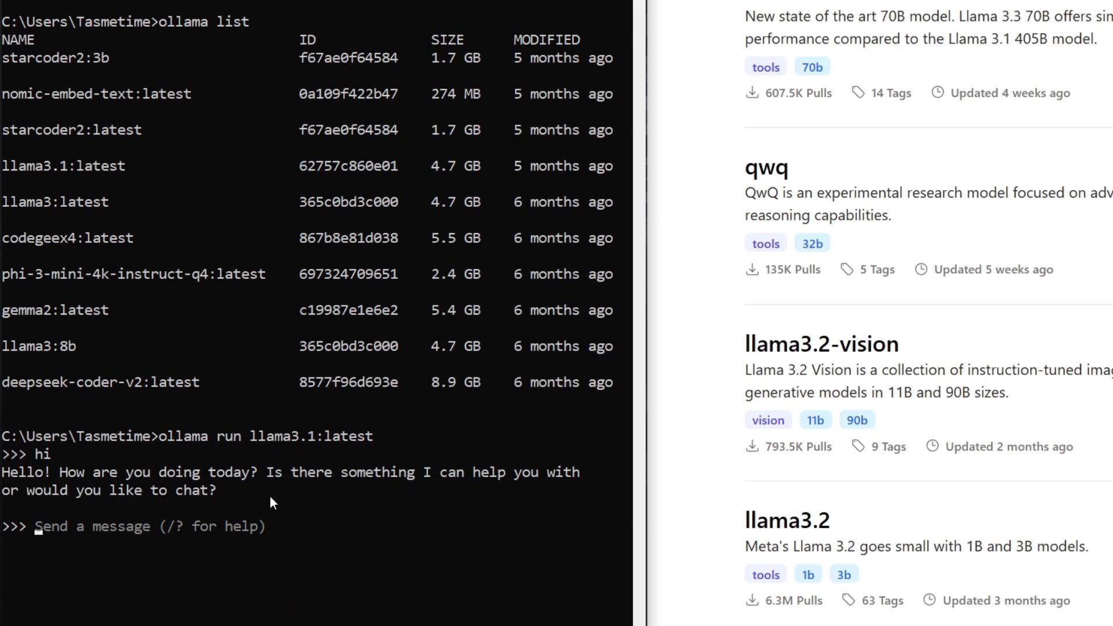
Send the model the prompt "give a short story about a horse which can fly" and read through its reply.
{"action": "type", "text": "givve"}
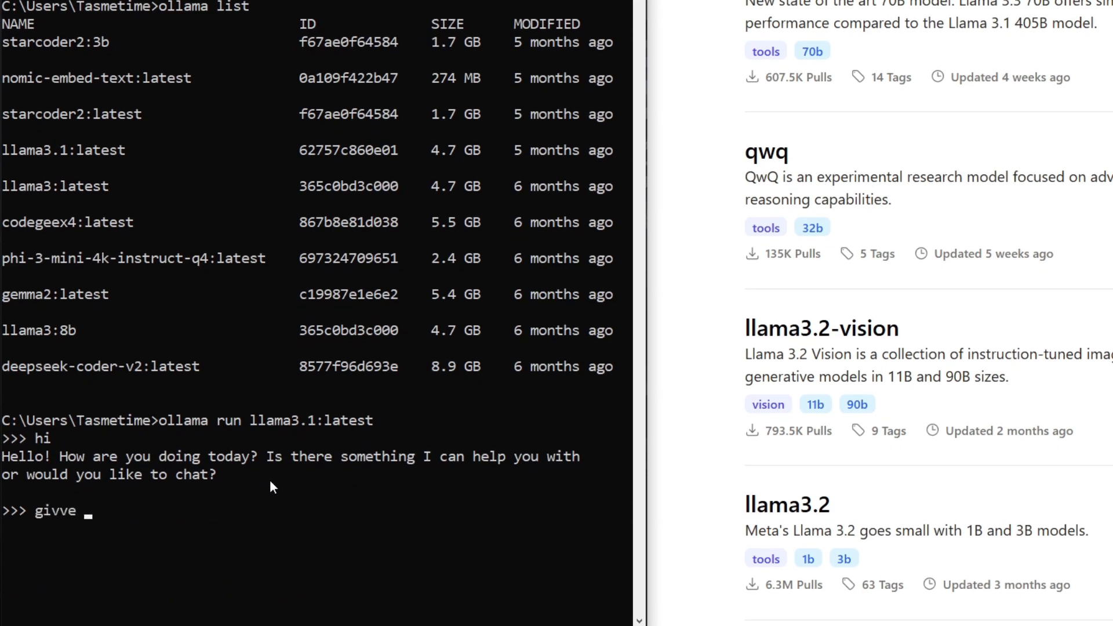
{"action": "scroll", "coordinate": [270, 482], "scroll_direction": "up", "scroll_amount": 2}
{"action": "key", "text": "BackSpace"}
{"action": "key", "text": "BackSpace"}
{"action": "key", "text": "BackSpace"}
{"action": "type", "text": "e a"}
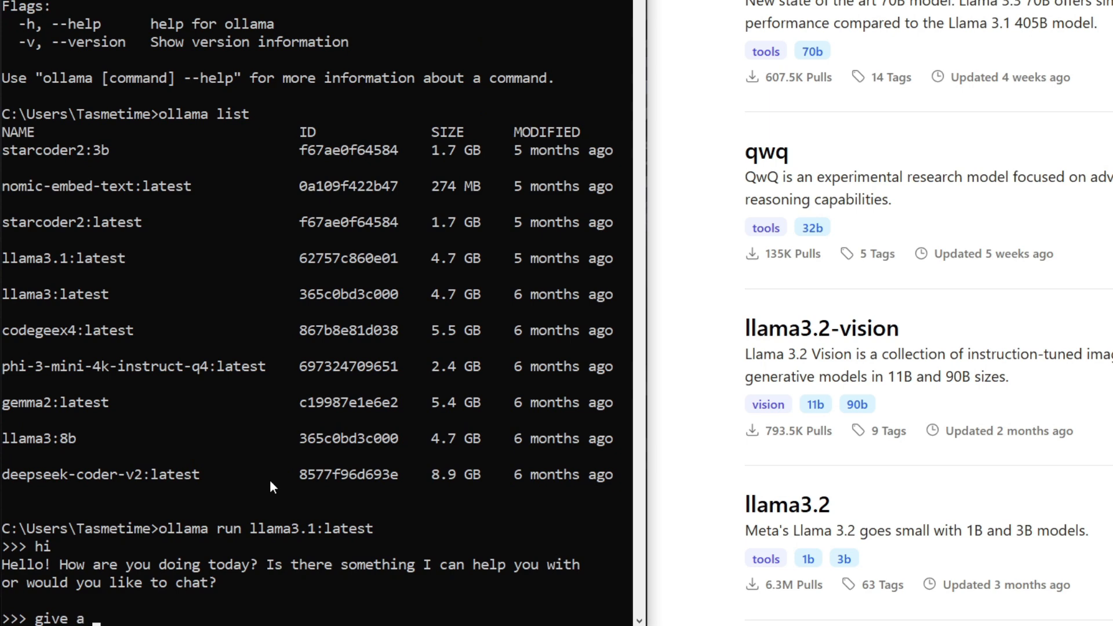
{"action": "type", "text": "short sro"}
{"action": "key", "text": "BackSpace"}
{"action": "key", "text": "BackSpace"}
{"action": "type", "text": "tory a"}
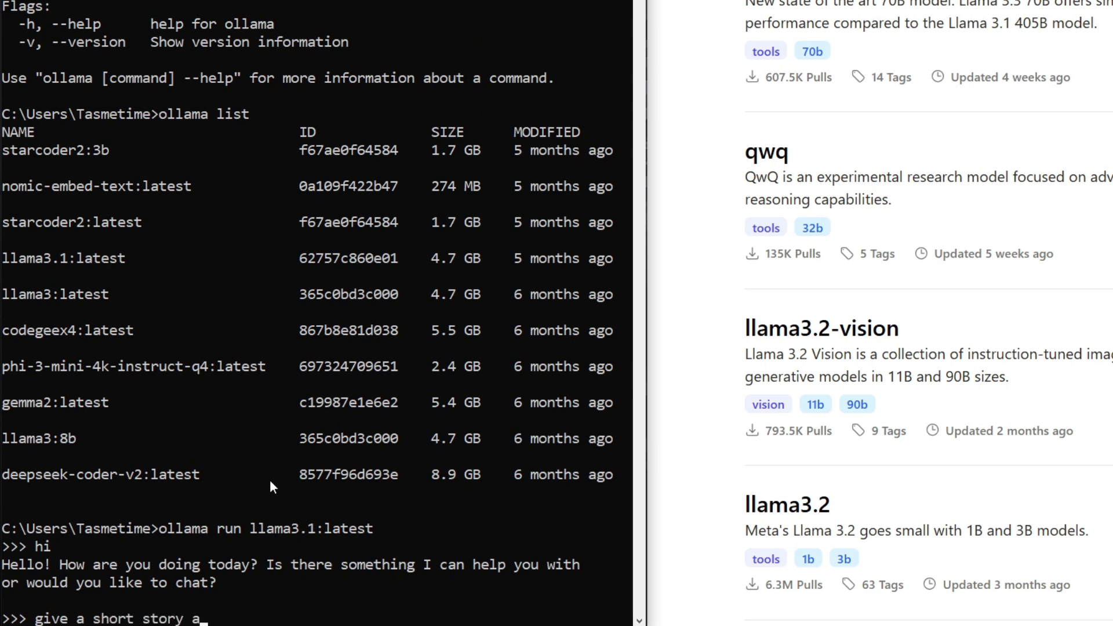
{"action": "type", "text": "bout a horse wh"}
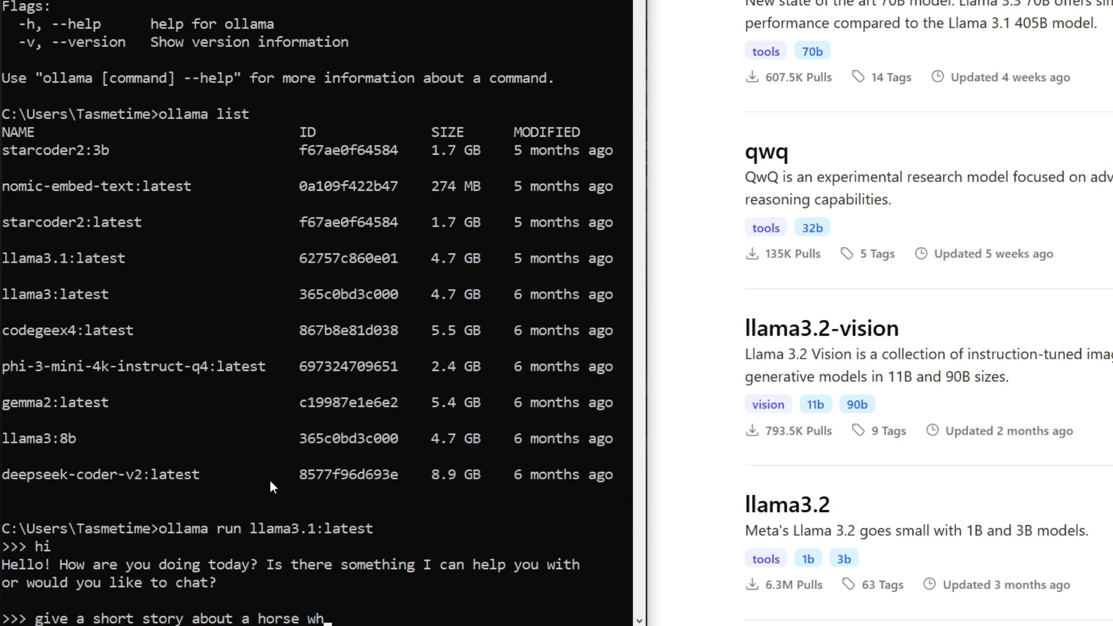
{"action": "type", "text": "ich can fly"}
{"action": "key", "text": "Return"}
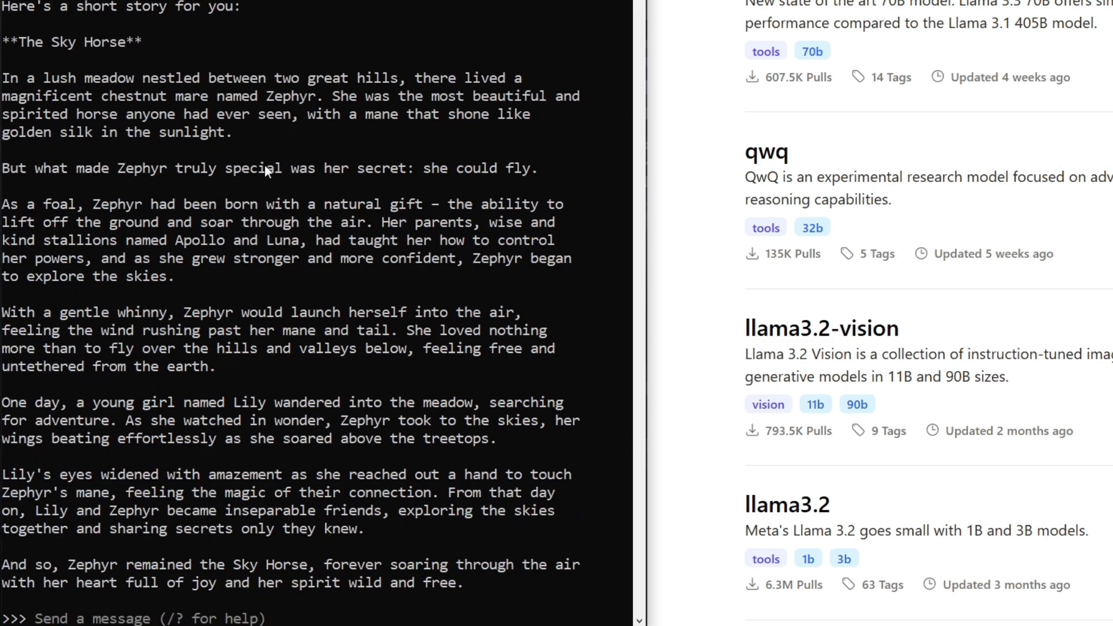
{"action": "scroll", "coordinate": [47, 294], "scroll_direction": "down", "scroll_amount": 2}
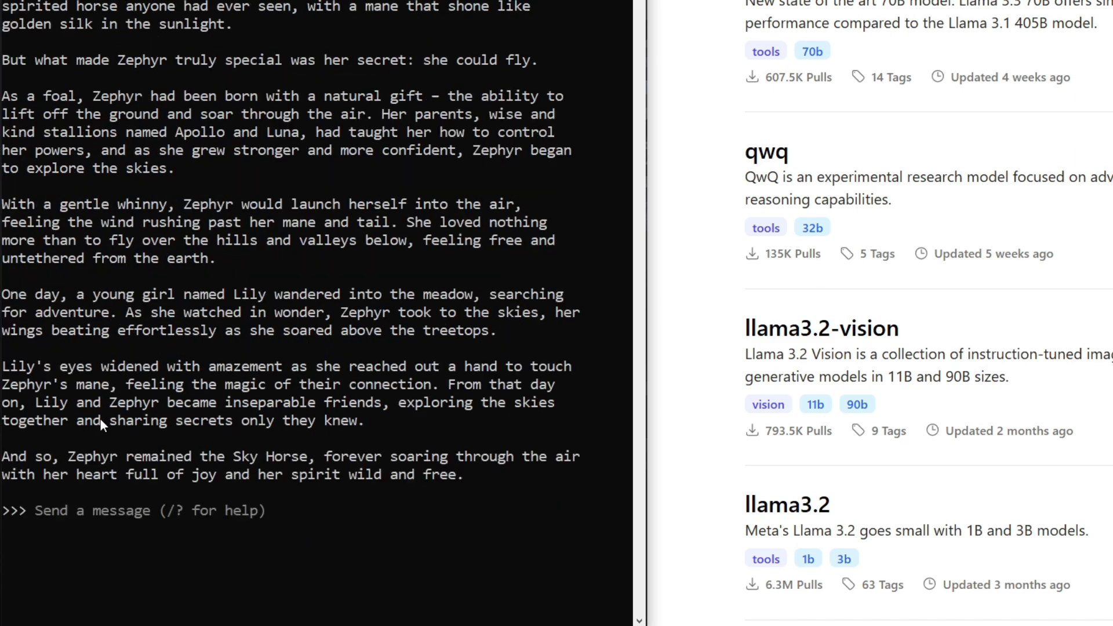
{"action": "scroll", "coordinate": [100, 420], "scroll_direction": "up", "scroll_amount": 2}
{"action": "scroll", "coordinate": [200, 360], "scroll_direction": "down", "scroll_amount": 1}
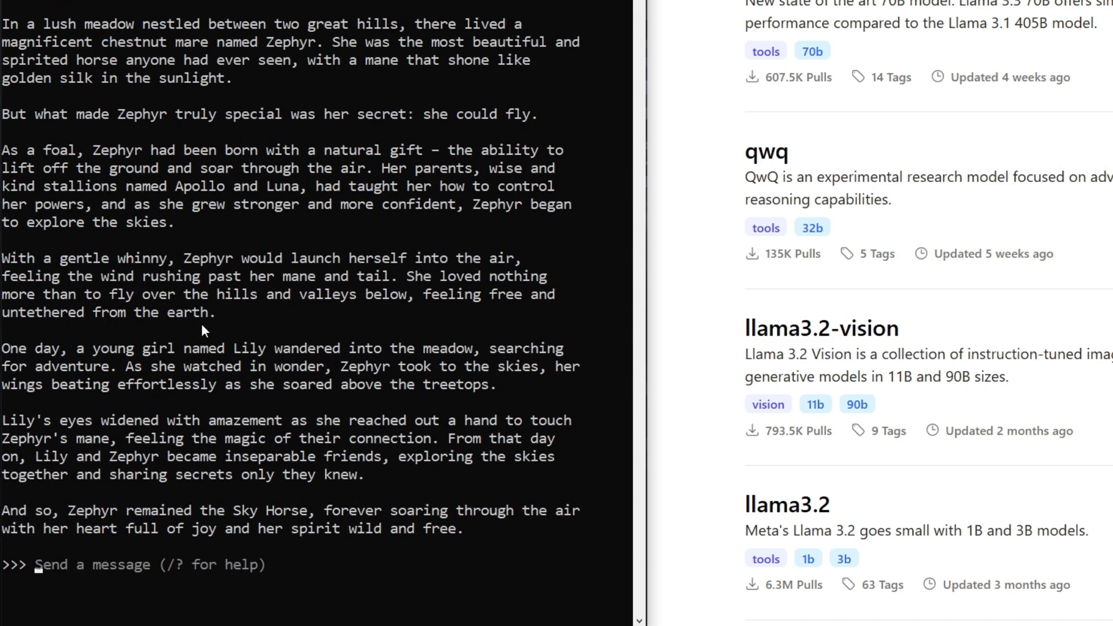
{"action": "scroll", "coordinate": [202, 326], "scroll_direction": "up", "scroll_amount": 1}
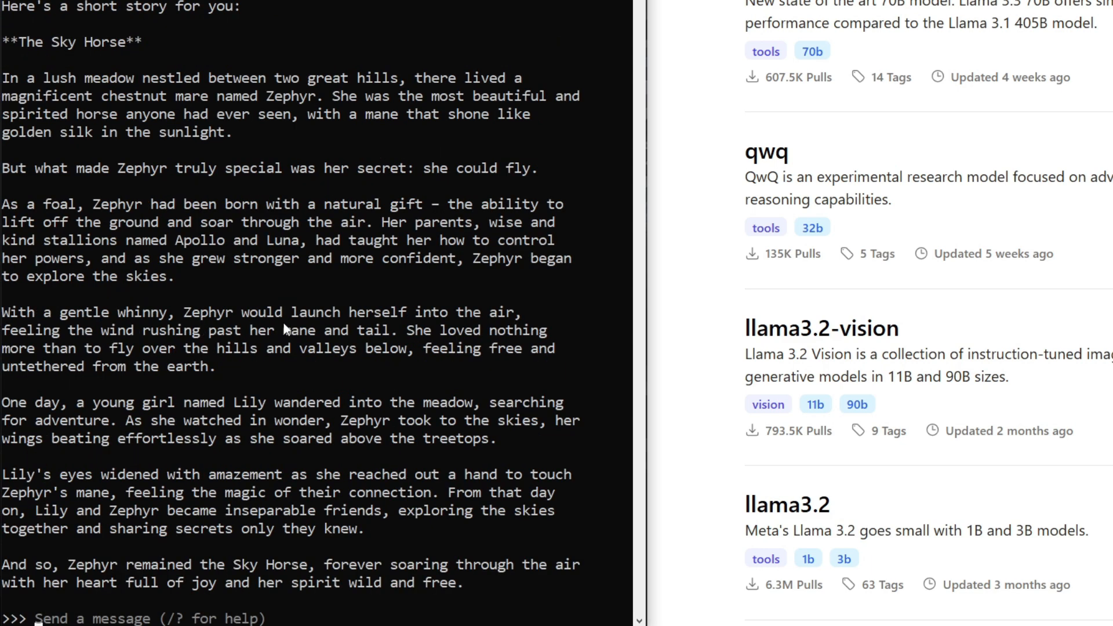